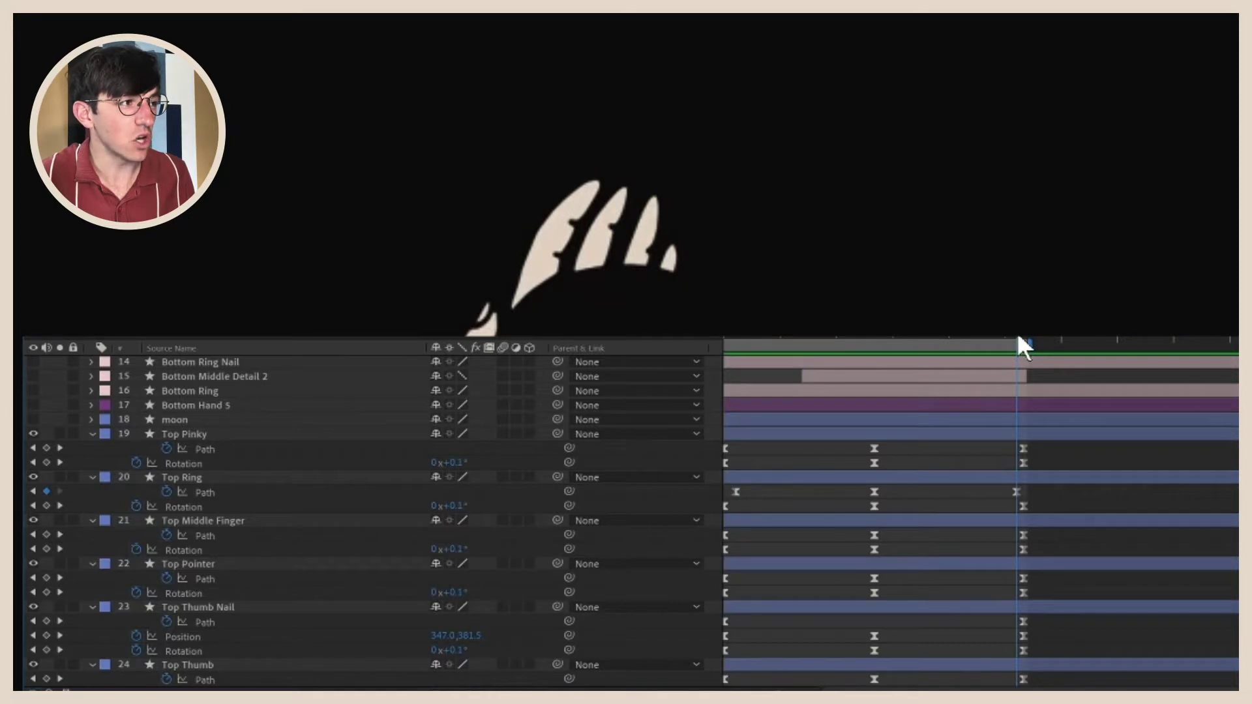
Scrub the timeline and step forward frame by frame from 1:16 to examine how the hand's path keyframes play
left_click_drag(1018, 338, 739, 360)
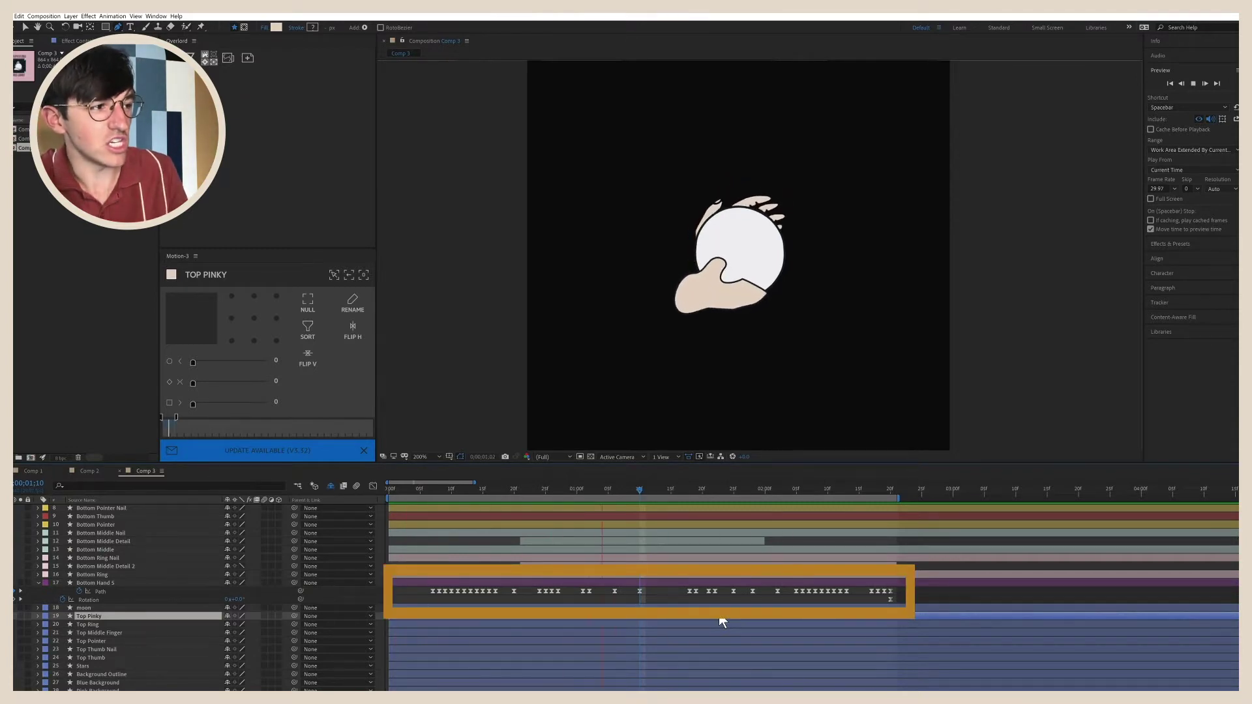
left_click(675, 491)
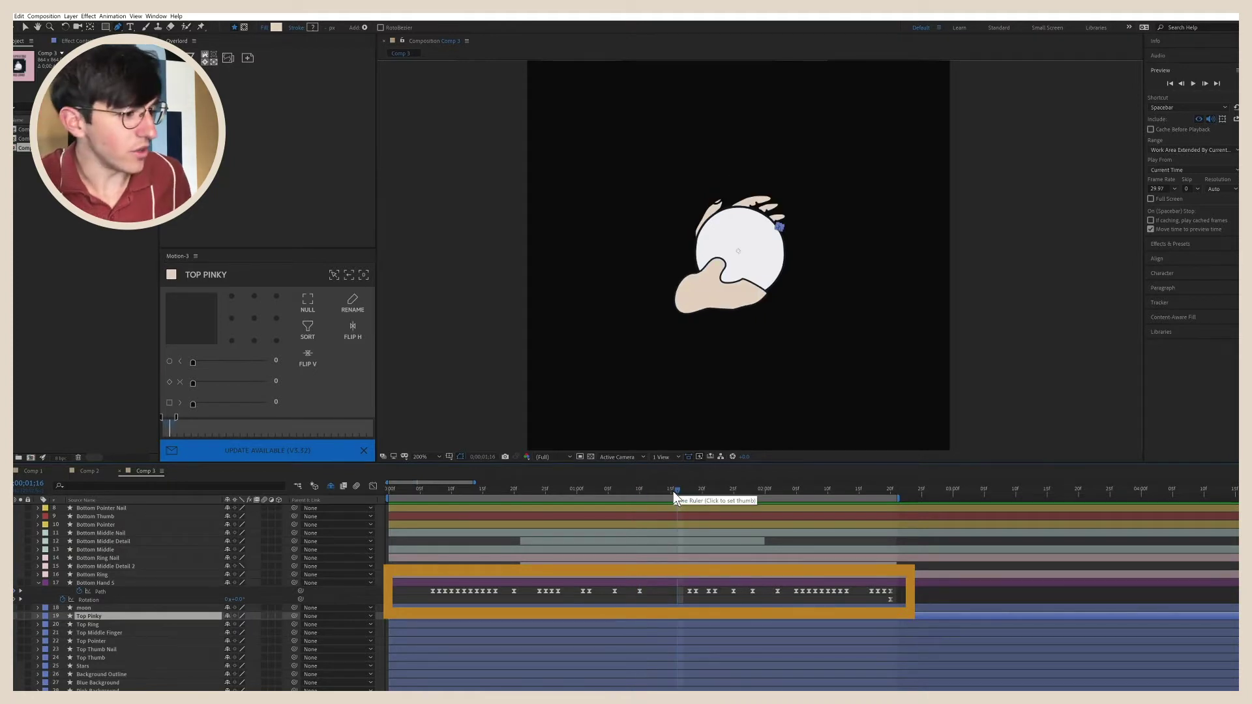
key("Page_Down")
key("Page_Down")
key("Page_Down")
key("Page_Down")
key("Page_Down")
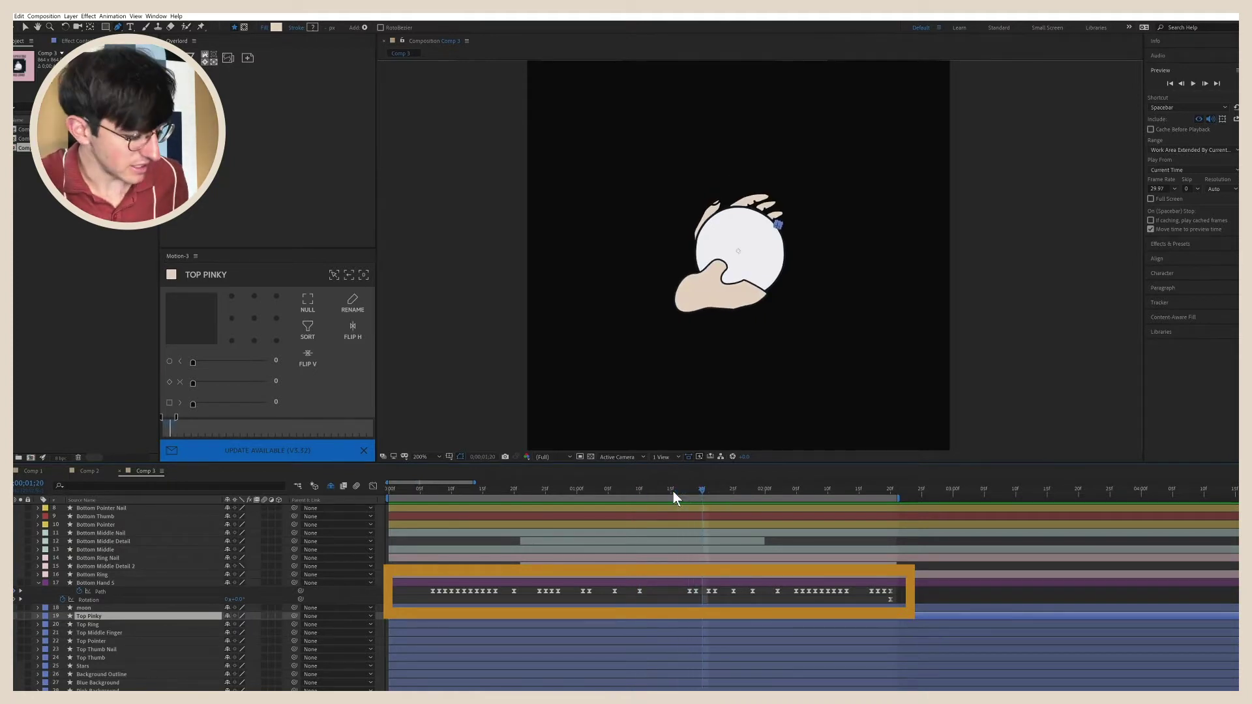
key("Page_Down")
key("Page_Down")
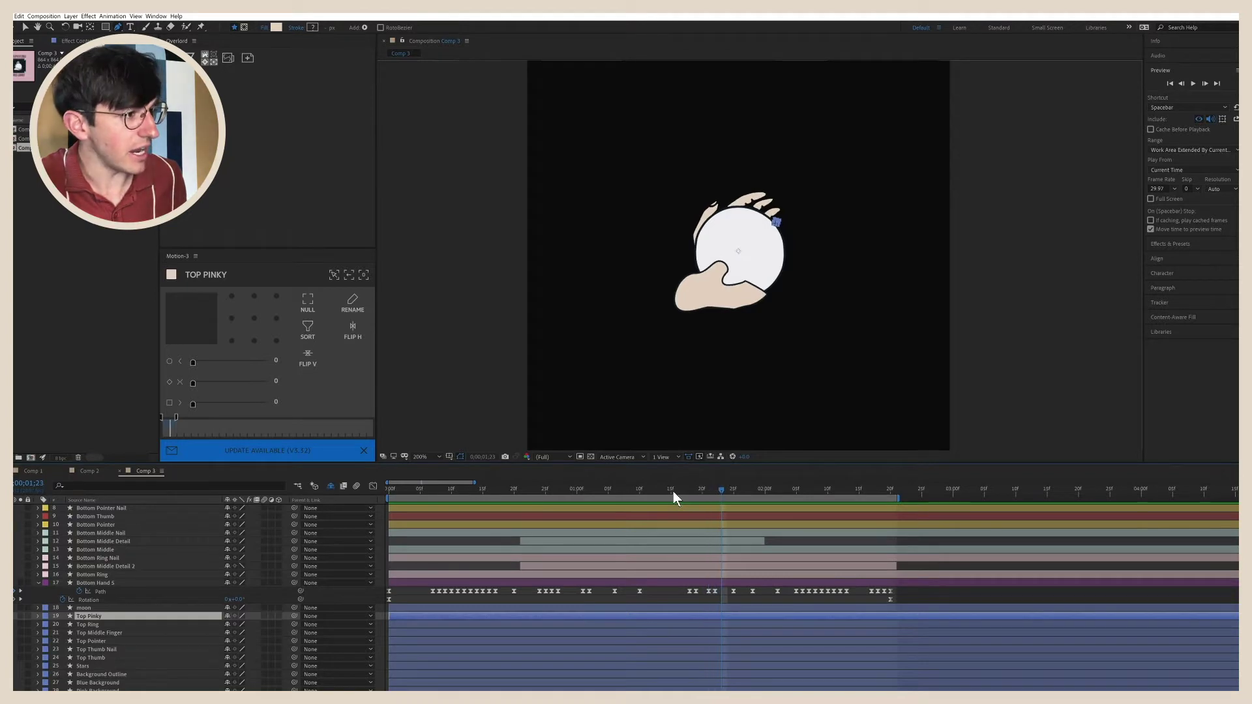
key("Page_Down")
key("Page_Down")
key("Page_Down")
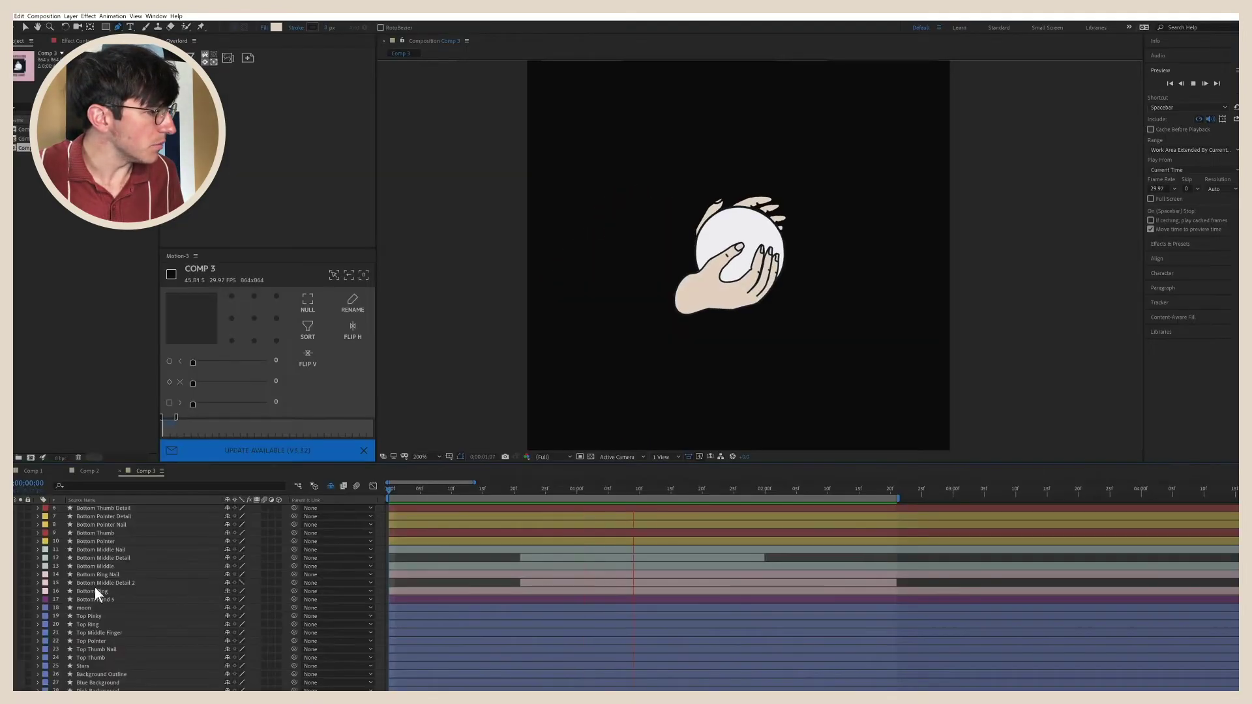
Reveal the Bottom Thumb layer's keyframed properties and scrub through its animation to examine the path, trim and rotation keys
left_click(96, 534)
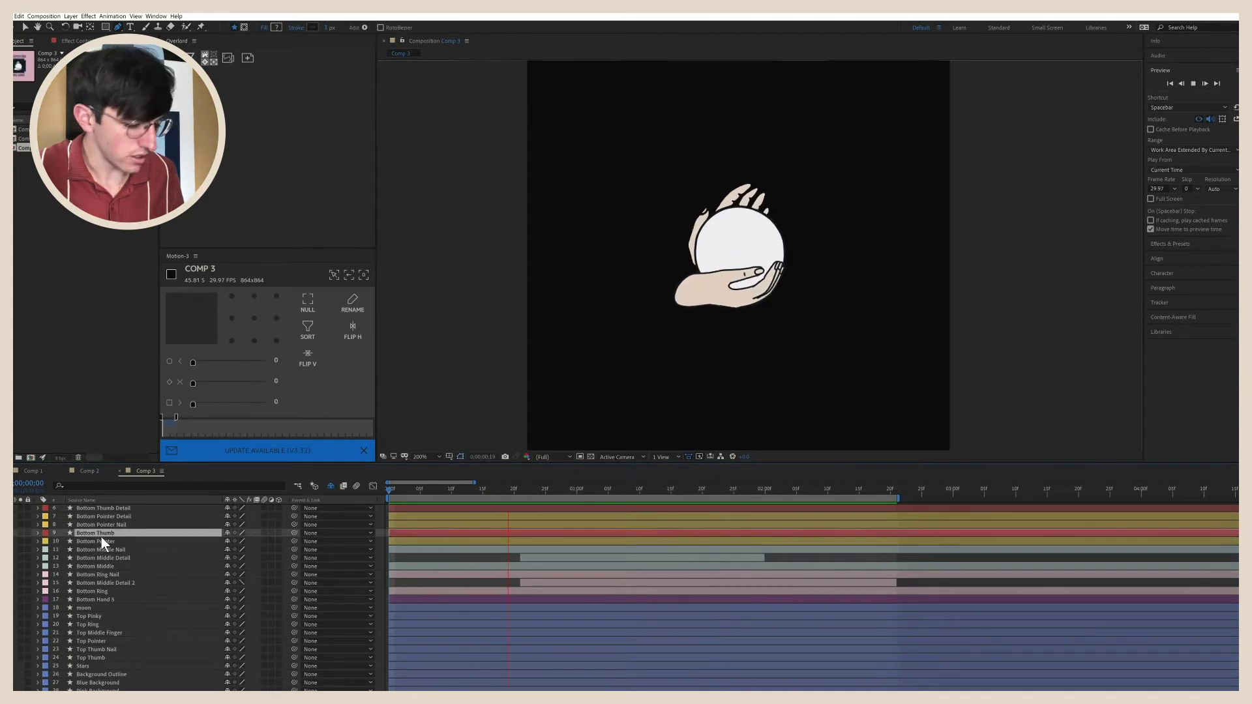
key("u")
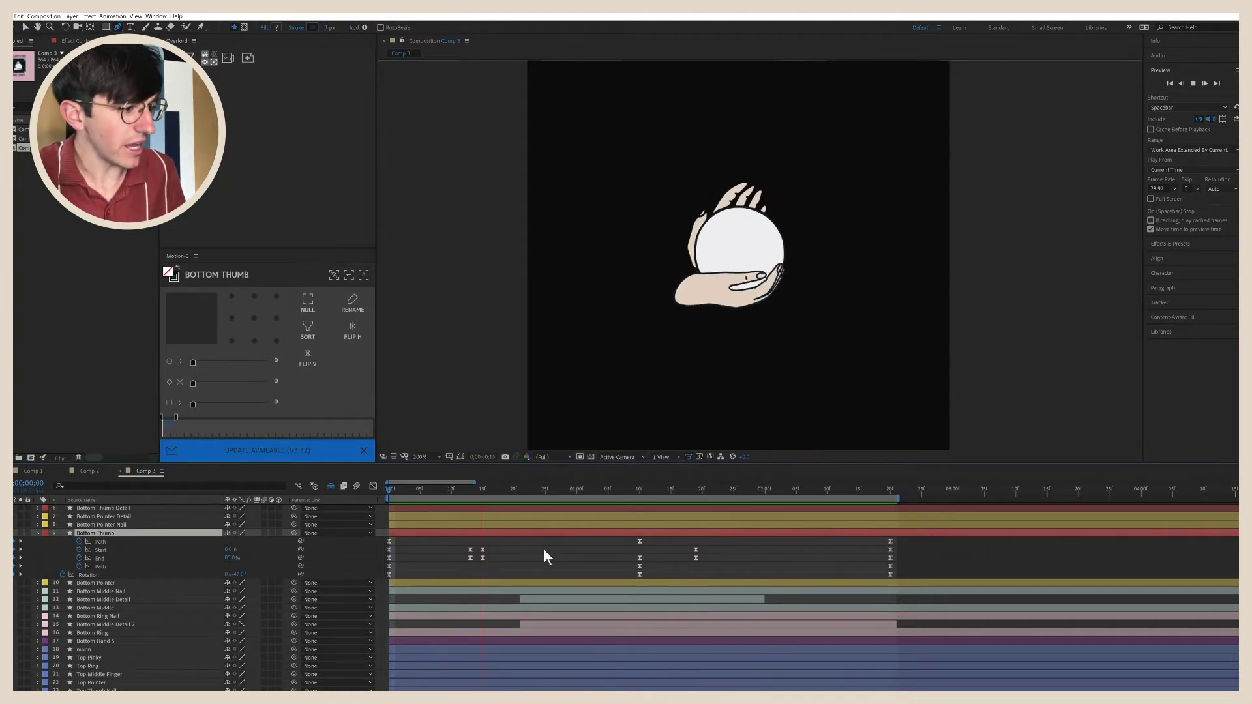
key("space")
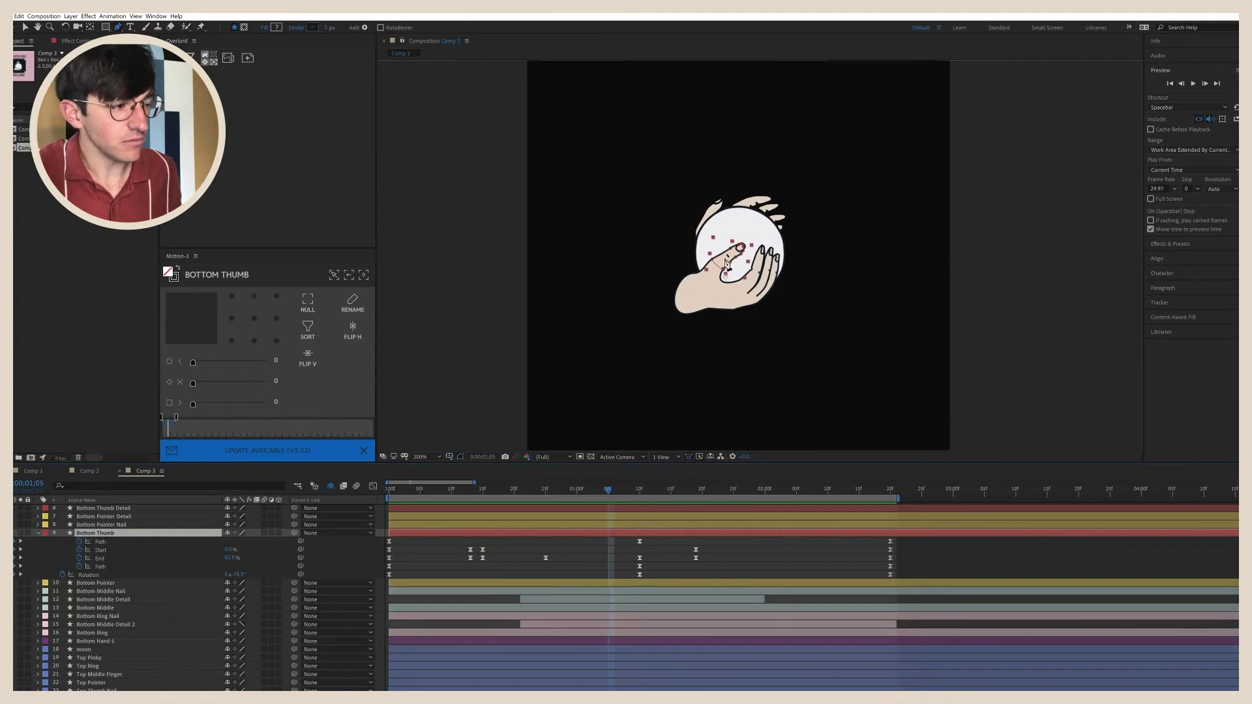
left_click_drag(701, 495, 616, 498)
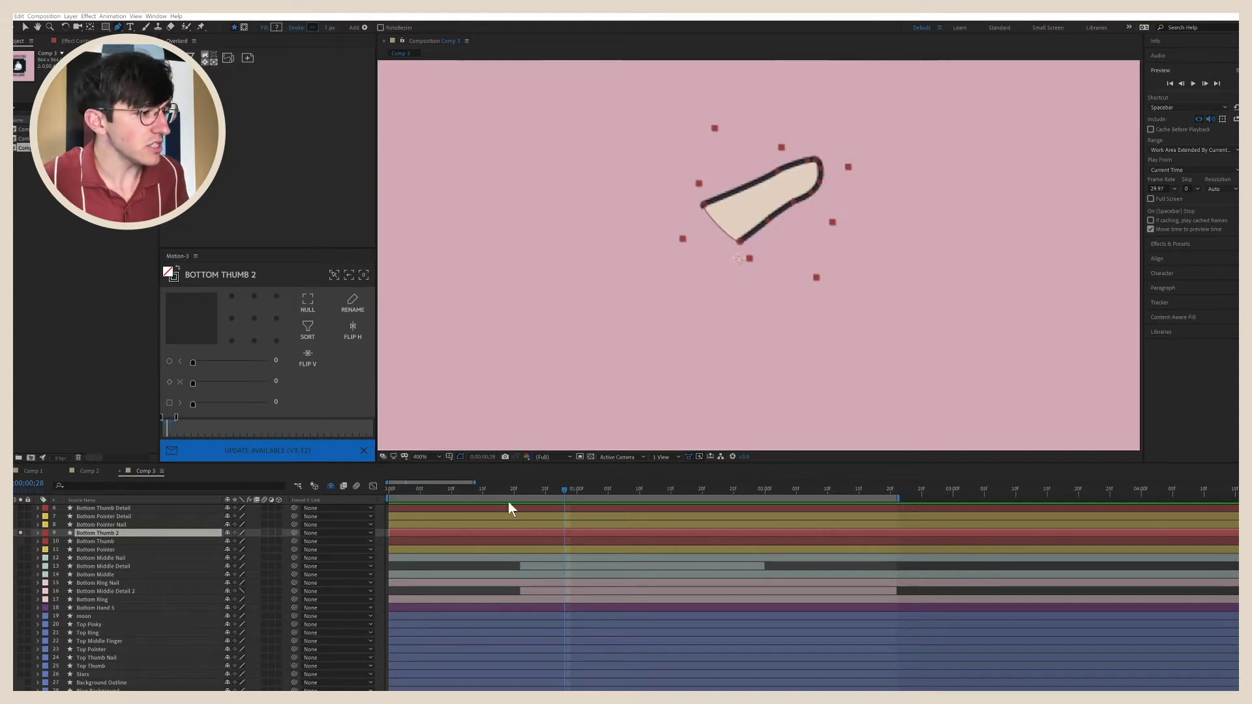
Preview the isolated Bottom Thumb 2 animation and briefly solo the Bottom Hand layer to examine how the two shapes join
left_click(534, 500)
key("space")
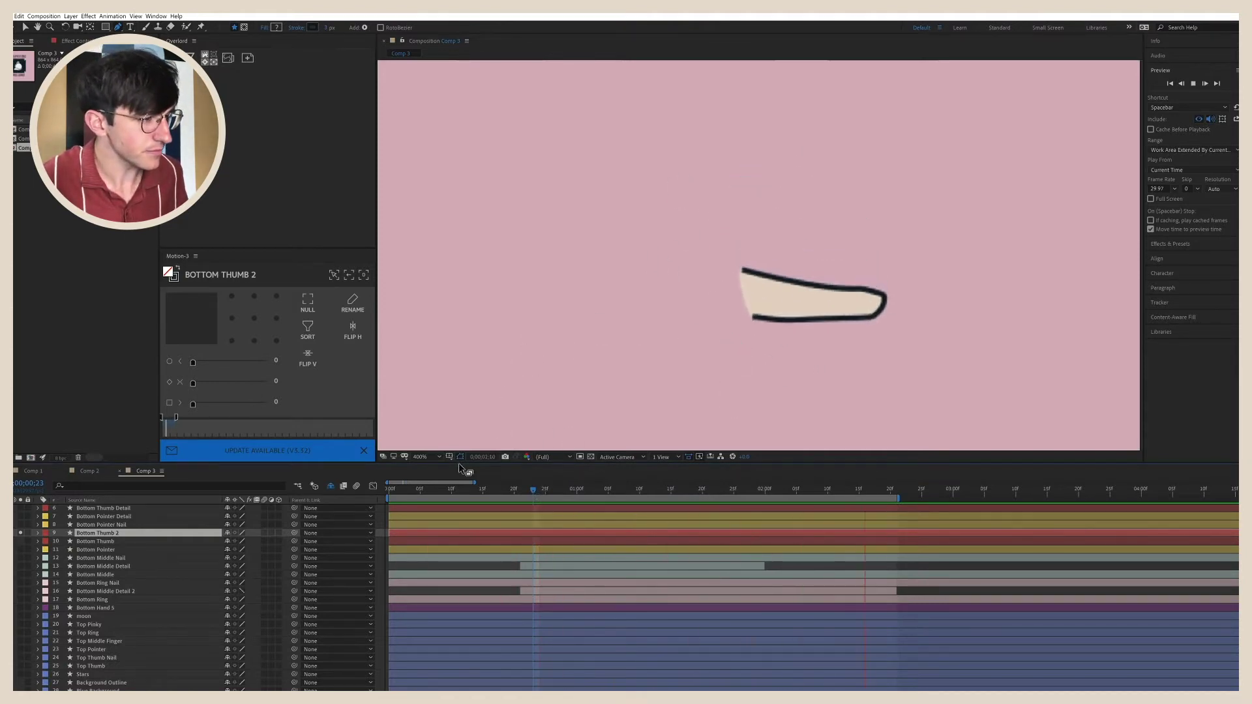
key("space")
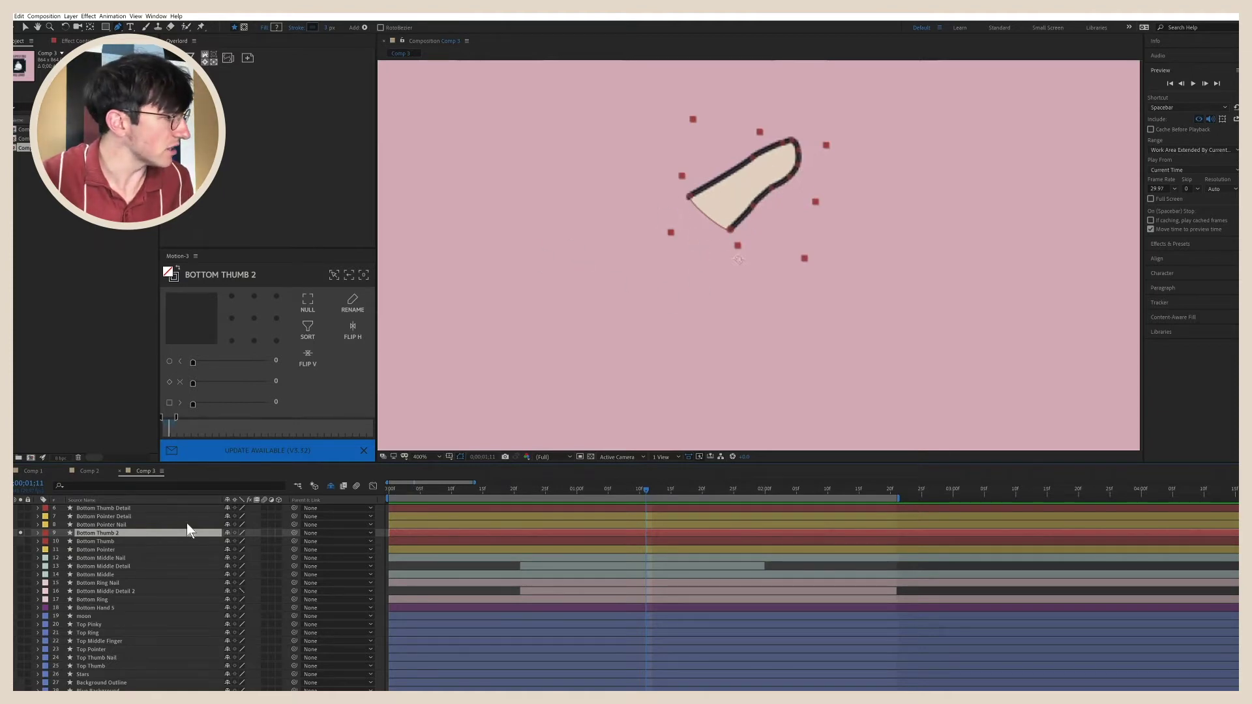
left_click(19, 608)
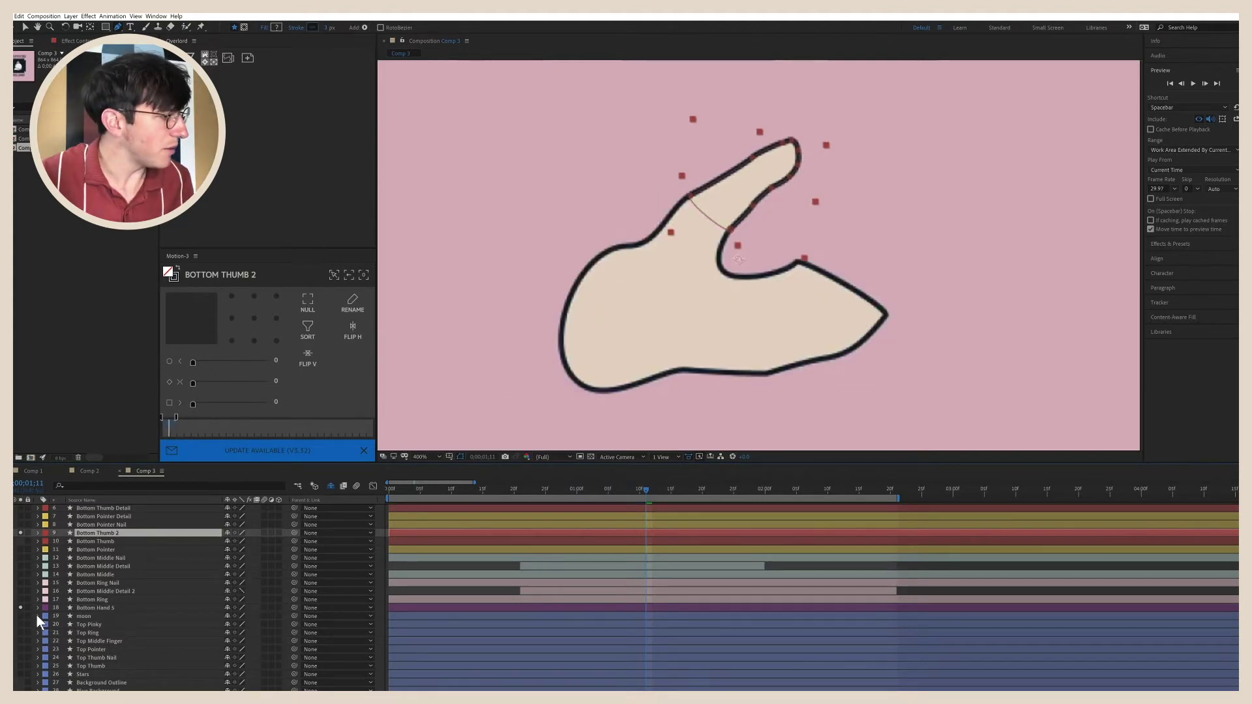
left_click(20, 607)
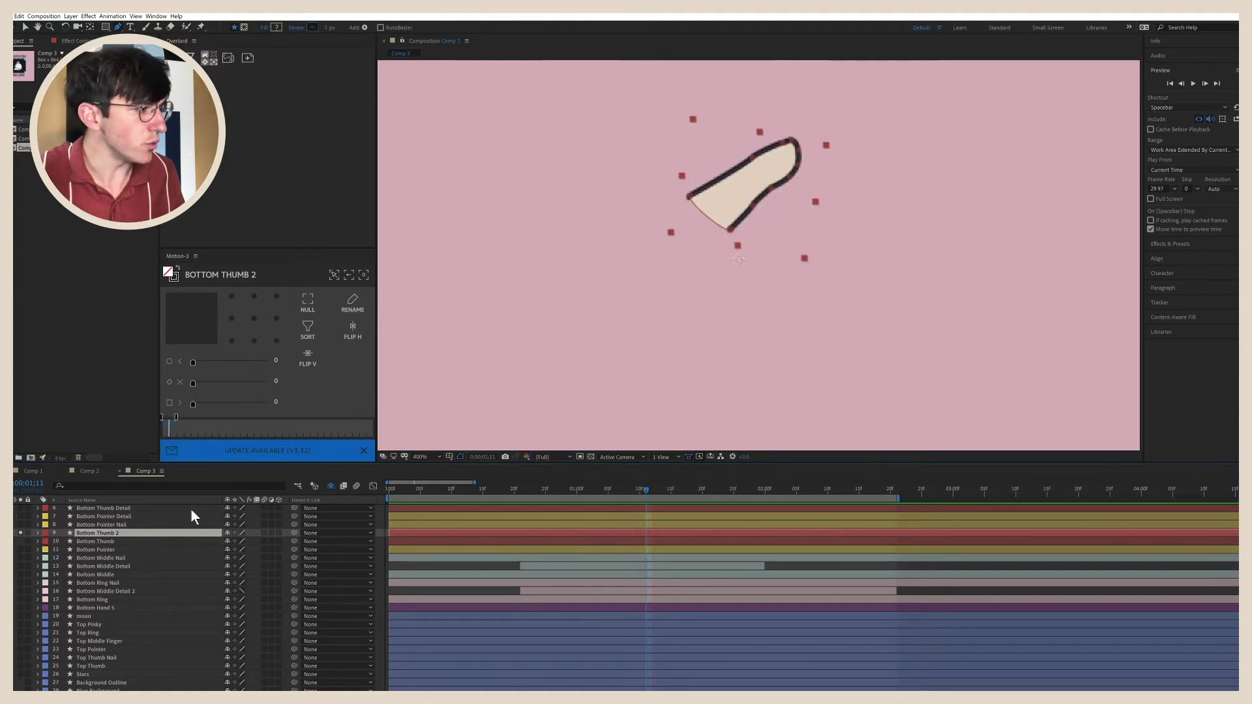
Expand the contents of the Bottom Thumb 2 layer and delete its Bottom Thumb Outline group
left_click(37, 533)
left_click(46, 541)
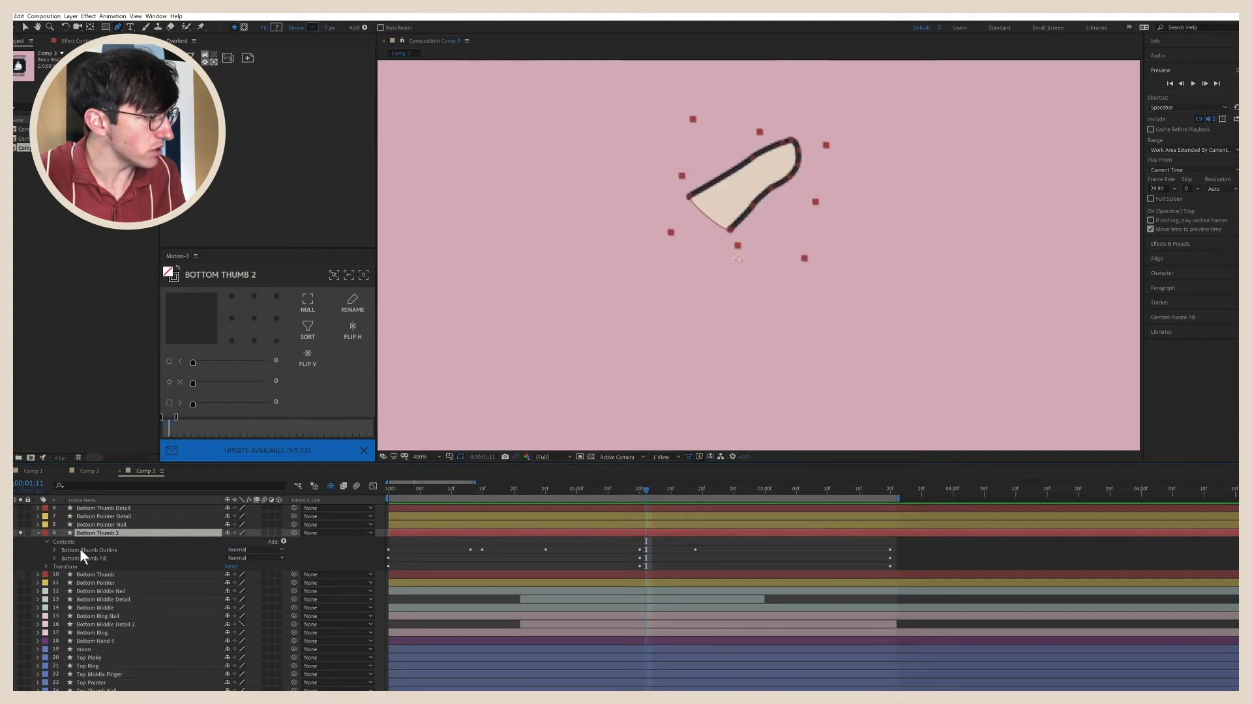
left_click(82, 550)
key("Delete")
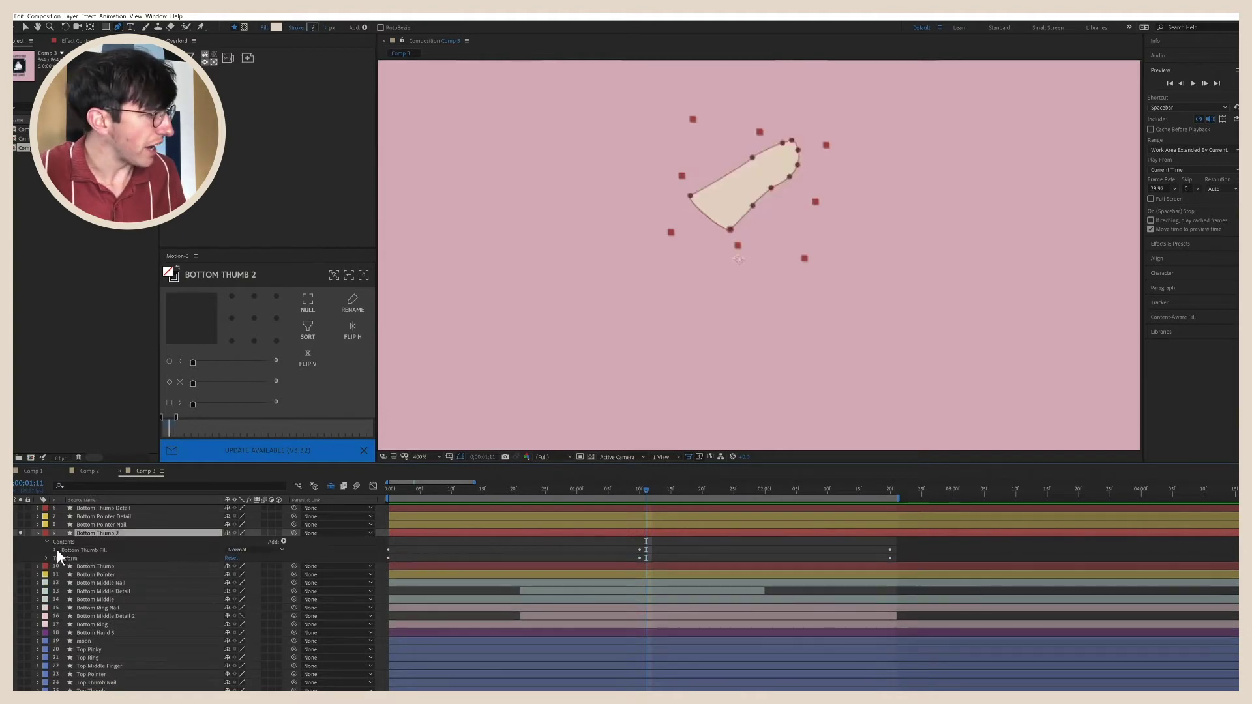
Try adding a dark 2 px stroke directly to the Bottom Thumb Fill group
left_click(79, 549)
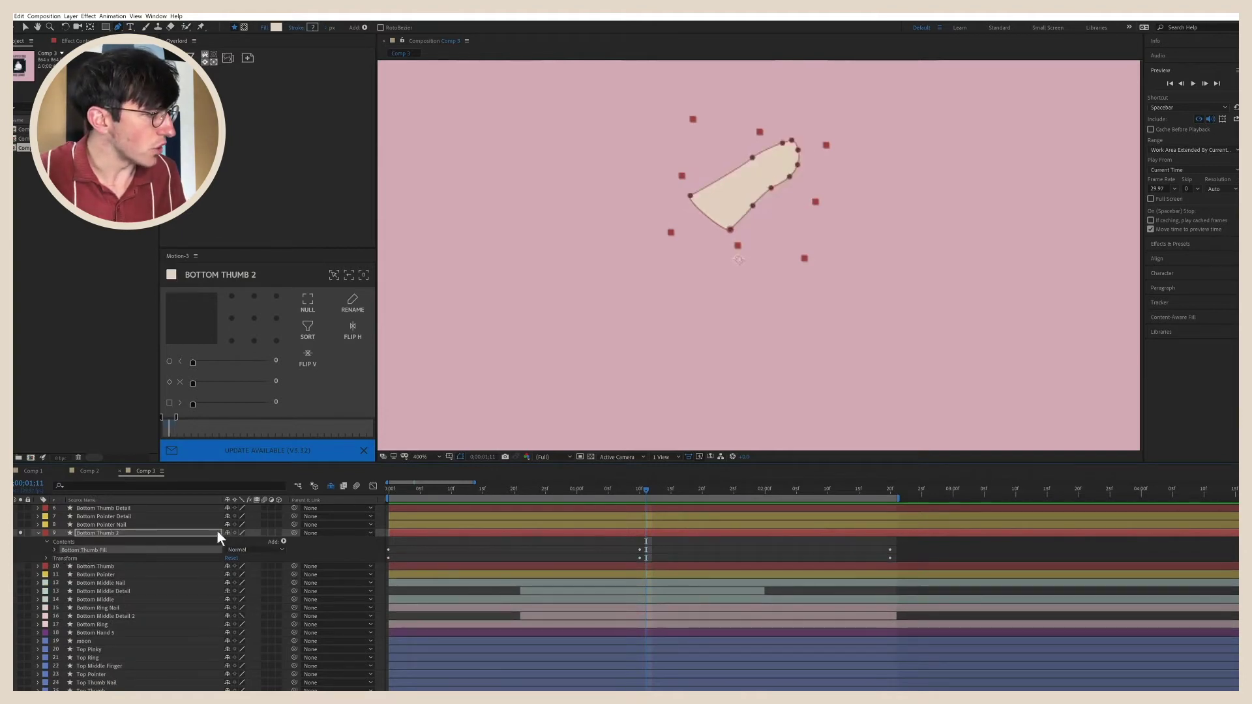
left_click(283, 541)
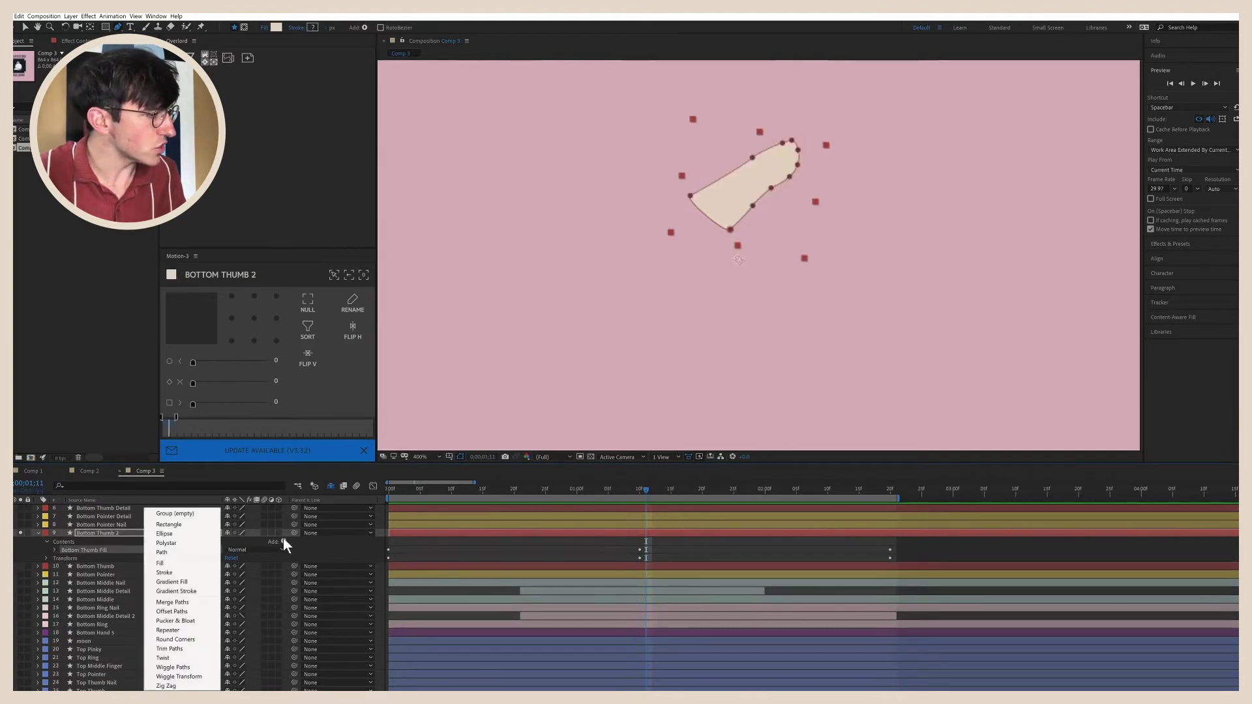
left_click(165, 573)
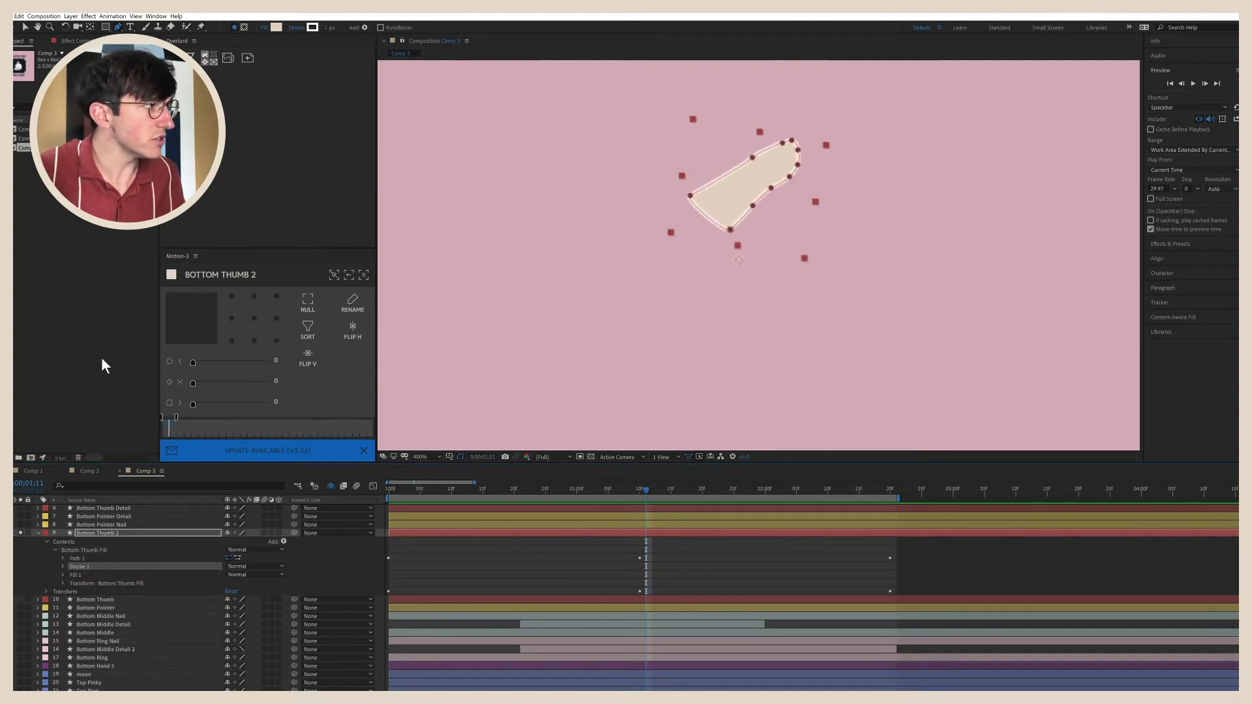
left_click(313, 27)
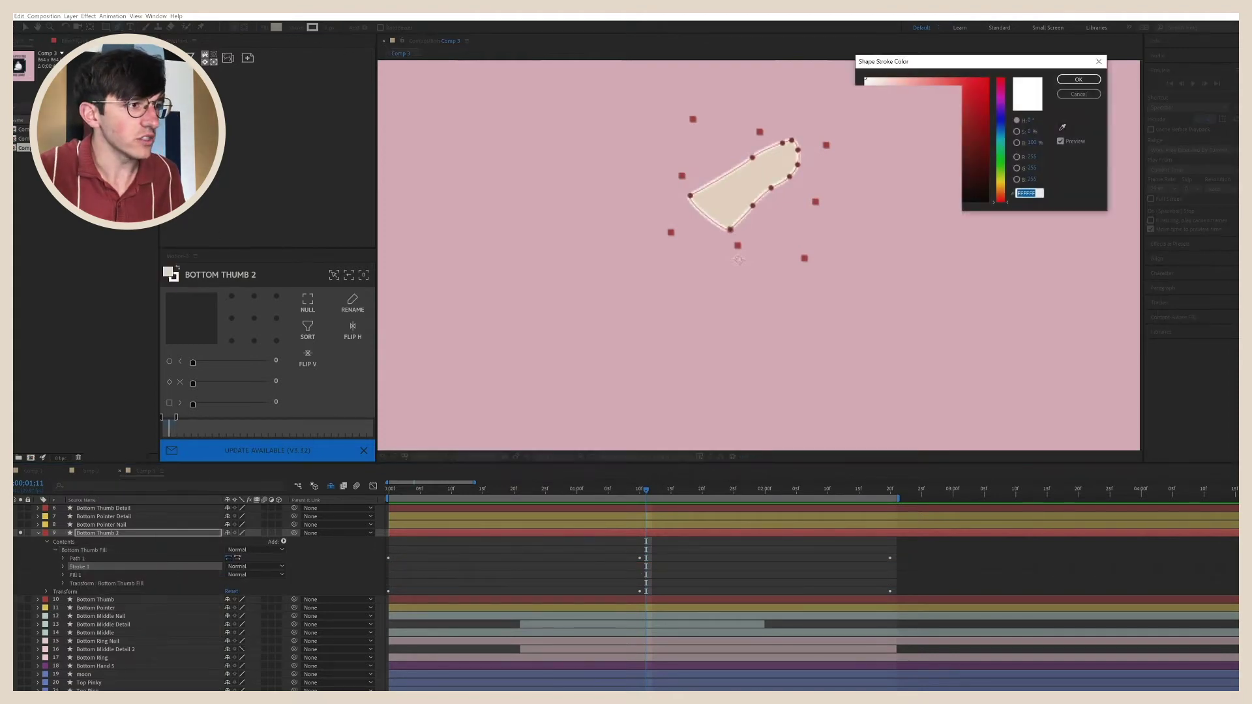
type("000000")
left_click(1082, 79)
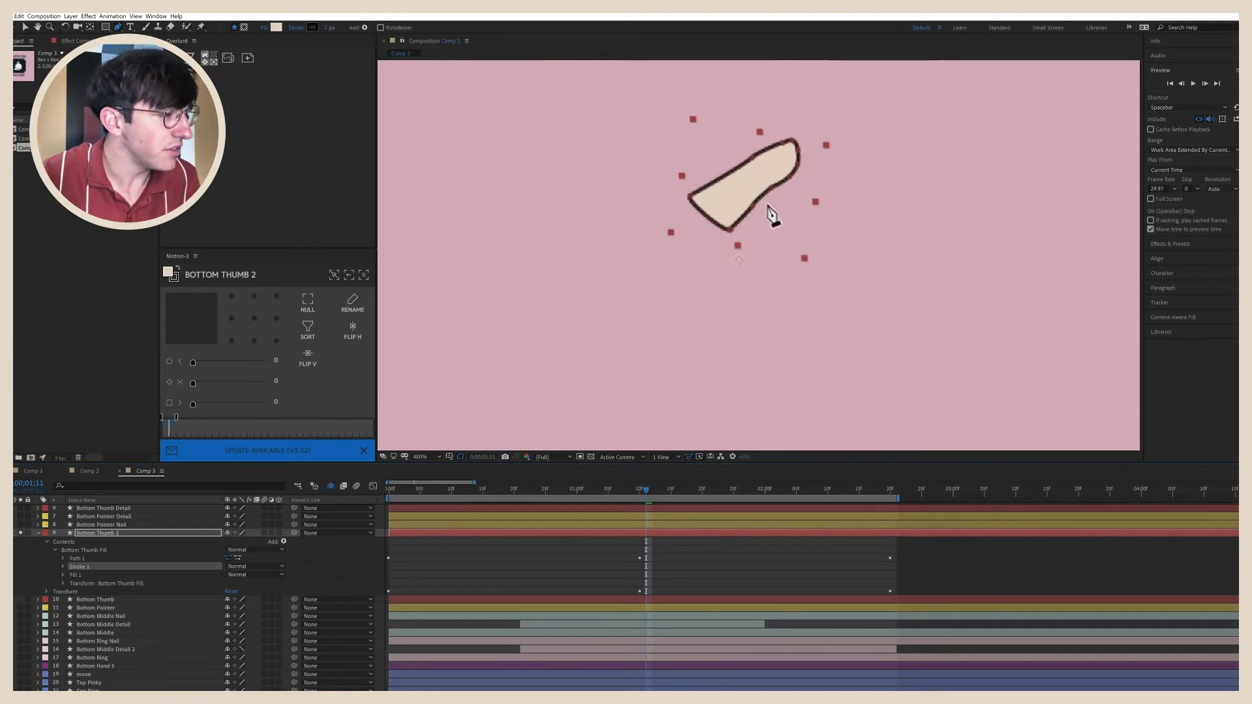
Try adding Trim Paths to the Bottom Thumb Fill group and adjusting its End value
left_click(285, 541)
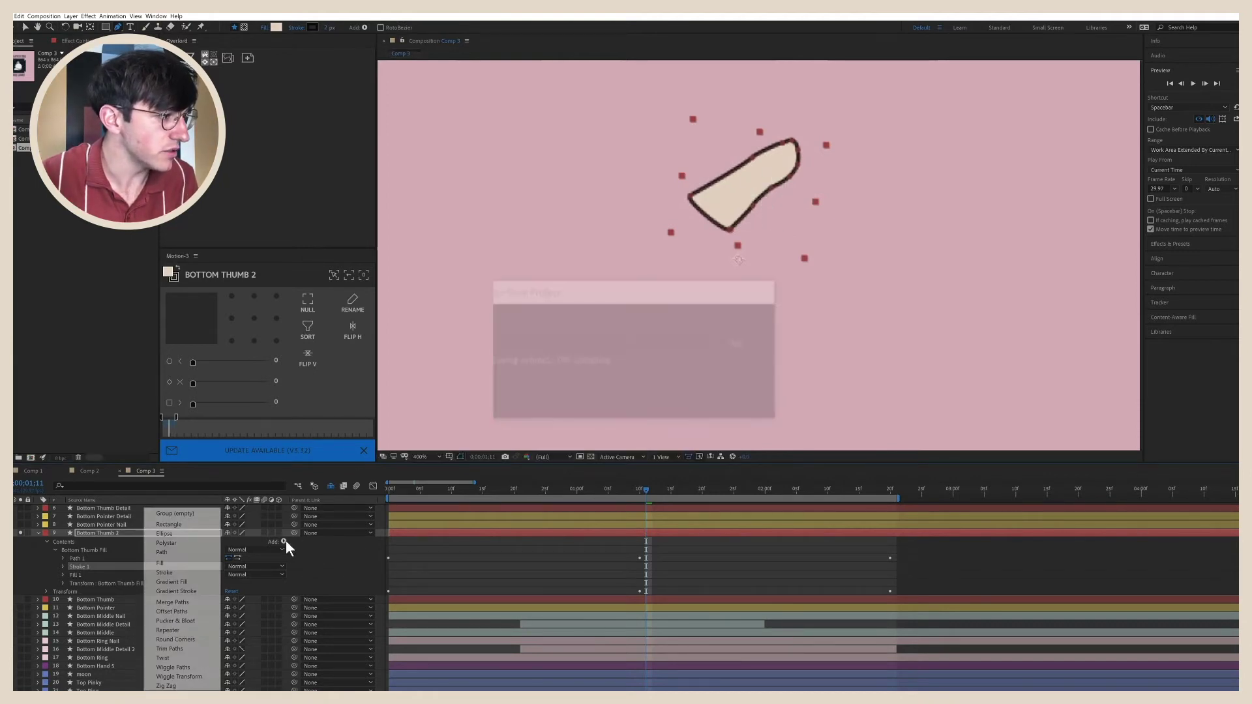
left_click(188, 649)
left_click(63, 567)
left_click(63, 567)
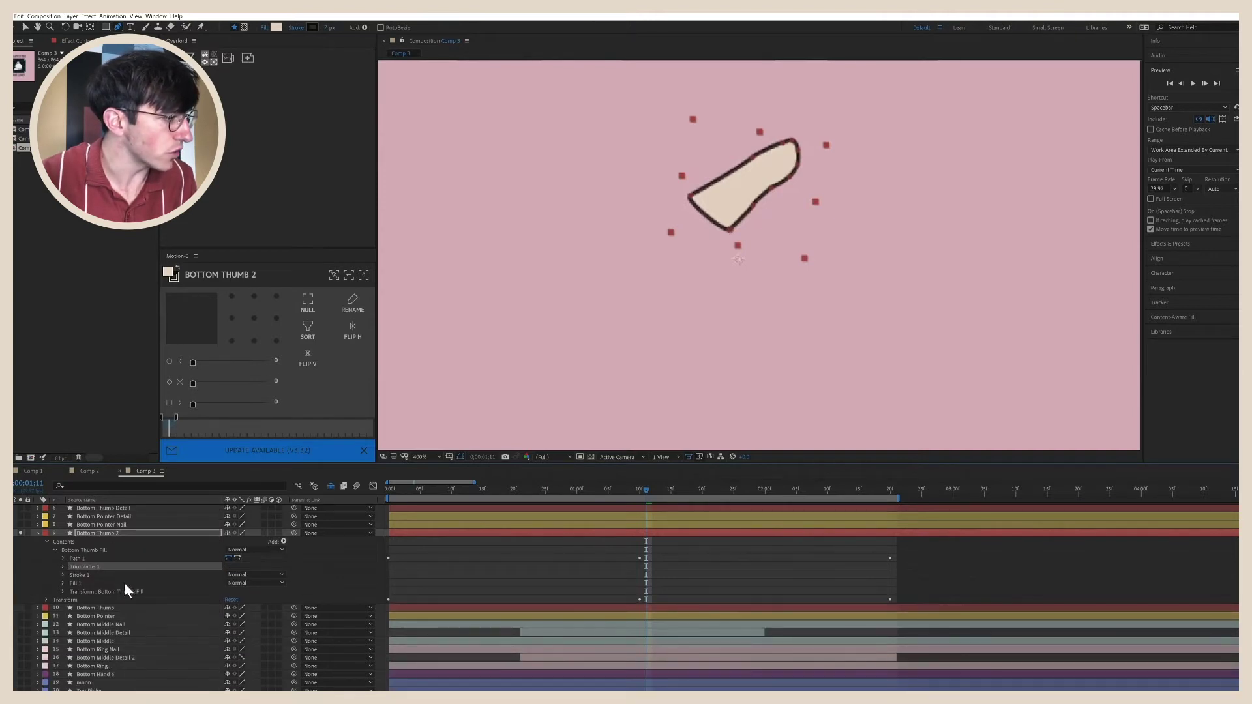
left_click(64, 567)
mouse_move(224, 582)
left_mouse_down()
mouse_move(206, 583)
mouse_move(253, 576)
mouse_move(234, 576)
left_mouse_up()
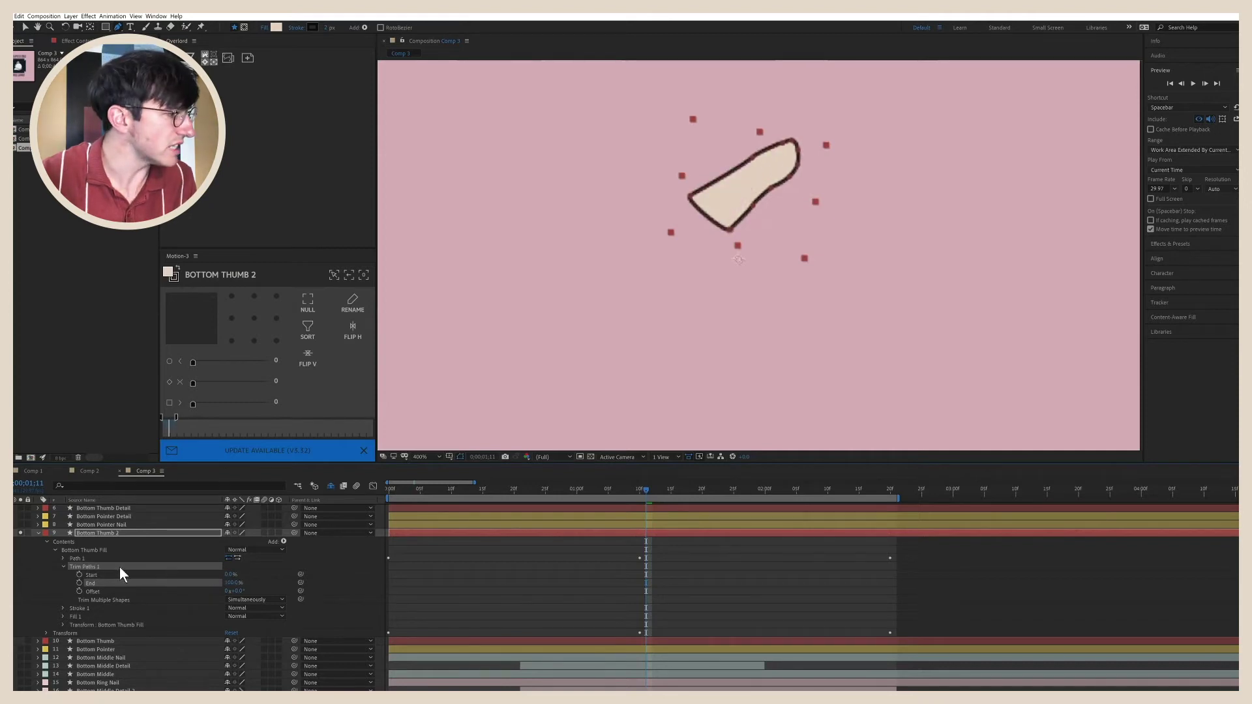
Delete the Trim Paths and the stroke from the Bottom Thumb Fill group
key("Delete")
left_click(81, 567)
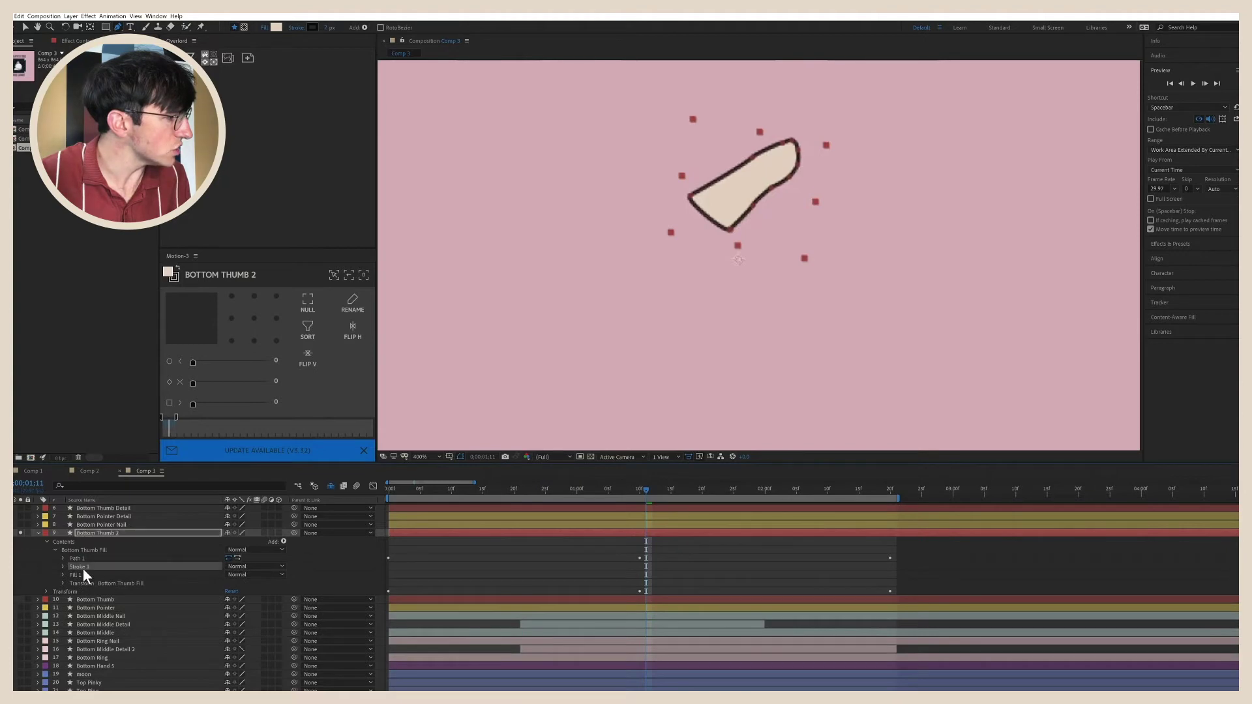
key("Delete")
Duplicate the Bottom Thumb Fill group and rename the copy as Bottom Thumb Outline
left_click(91, 552)
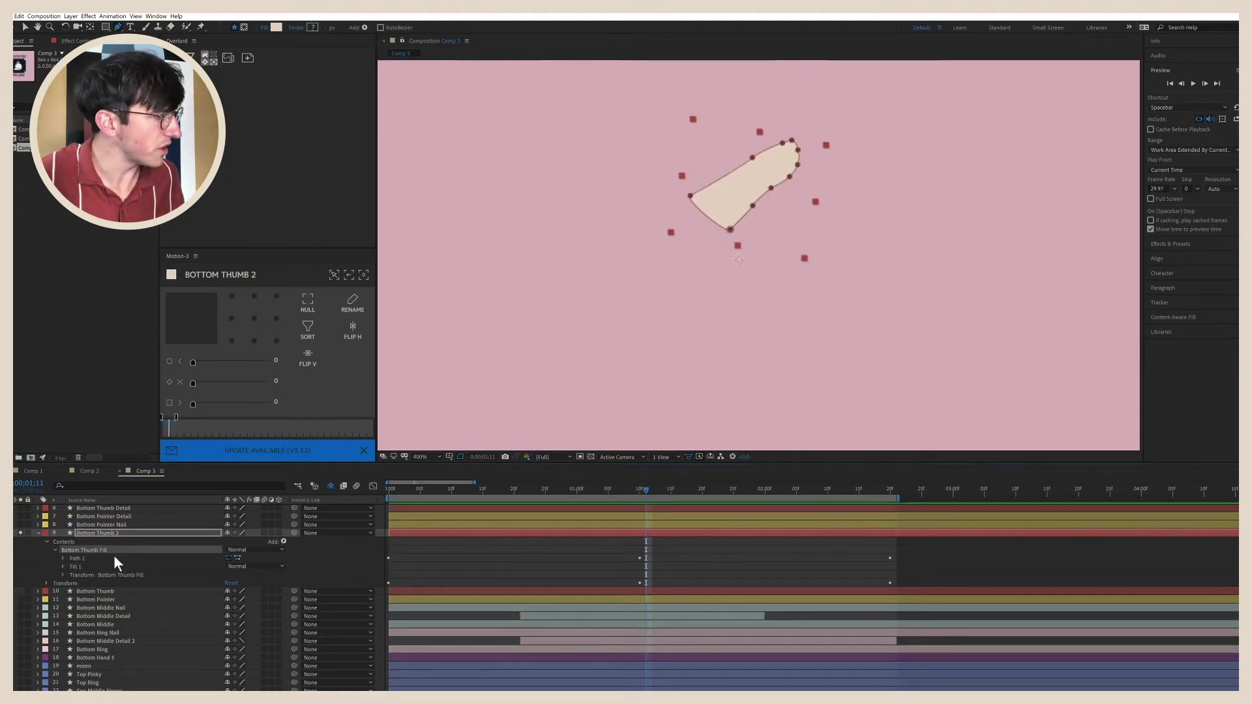
key("ctrl+d")
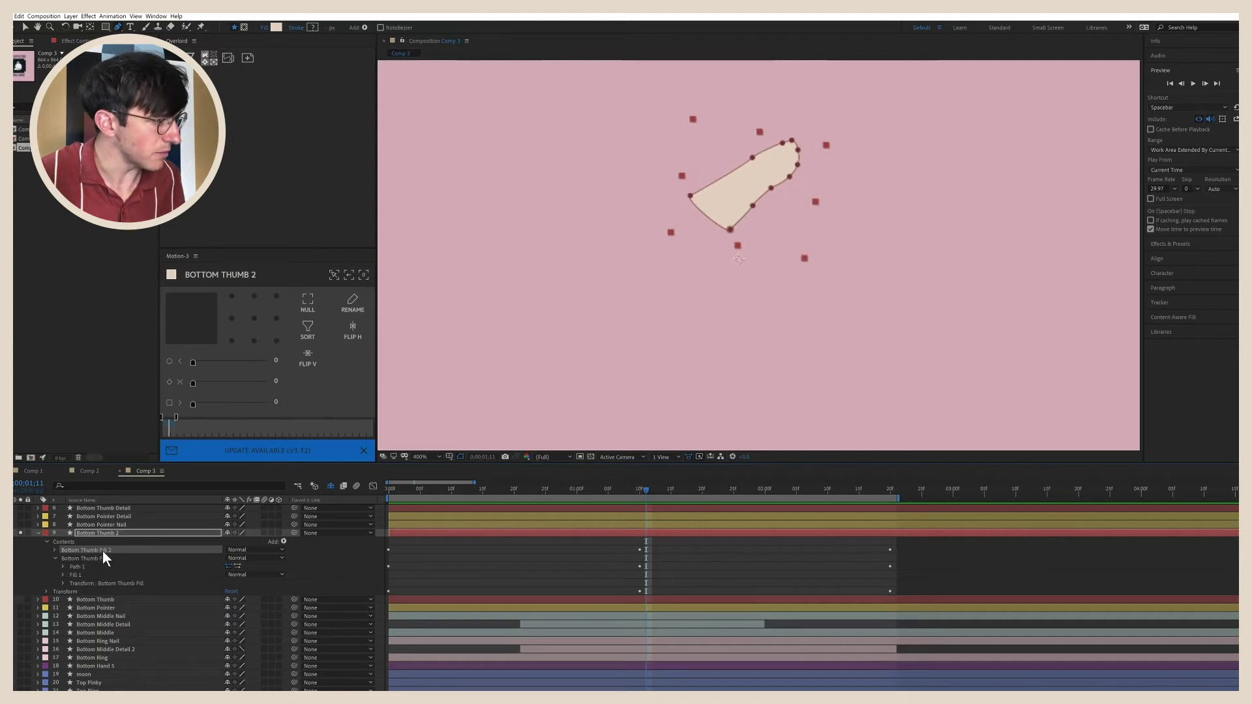
key("Return")
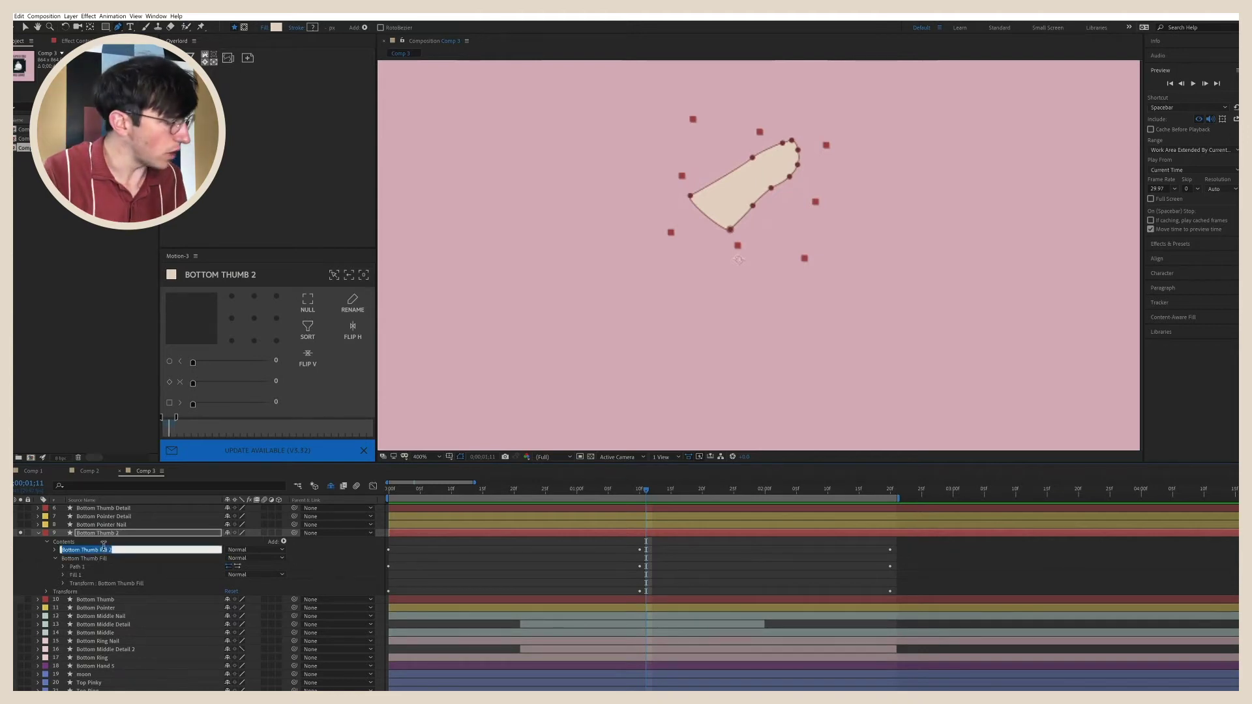
left_click(103, 548)
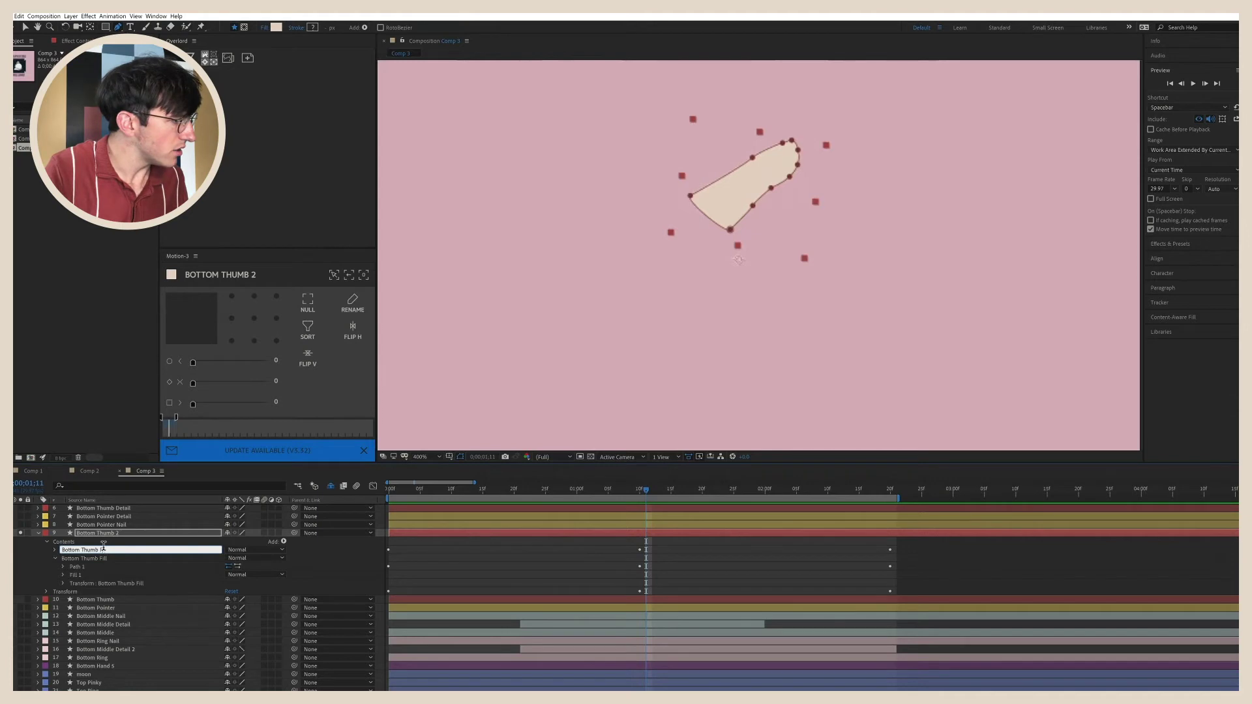
type("Outline")
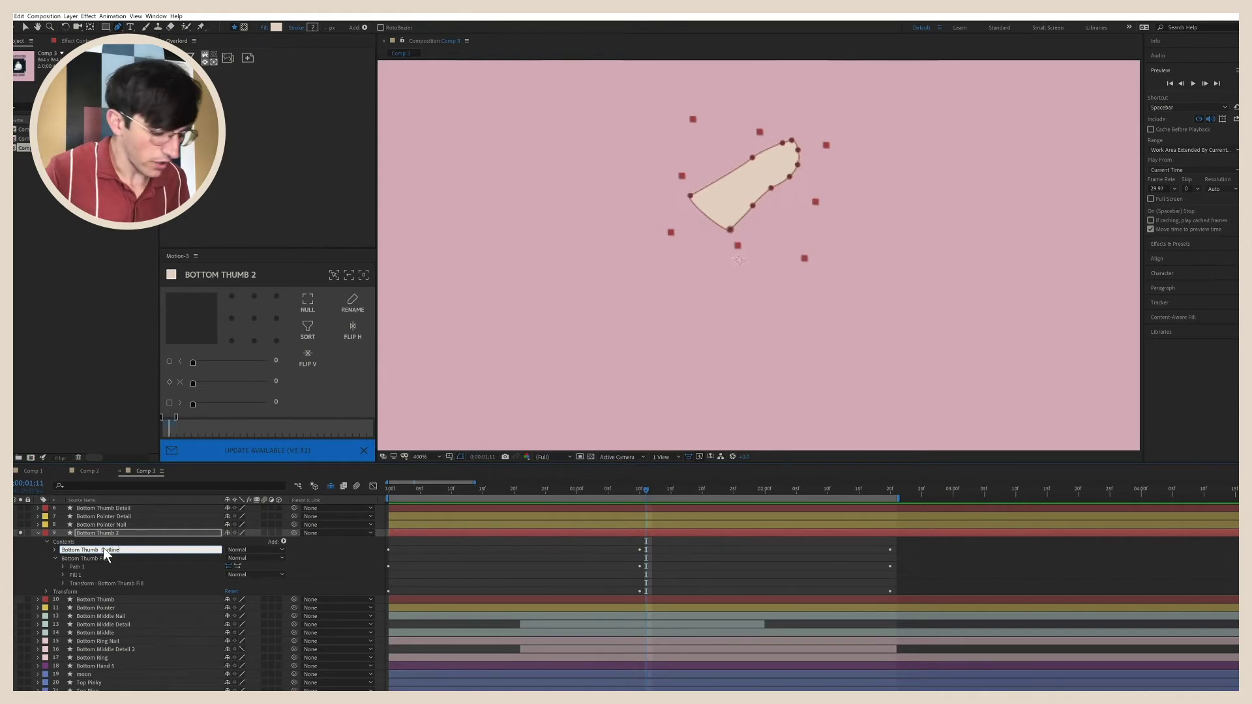
key("Return")
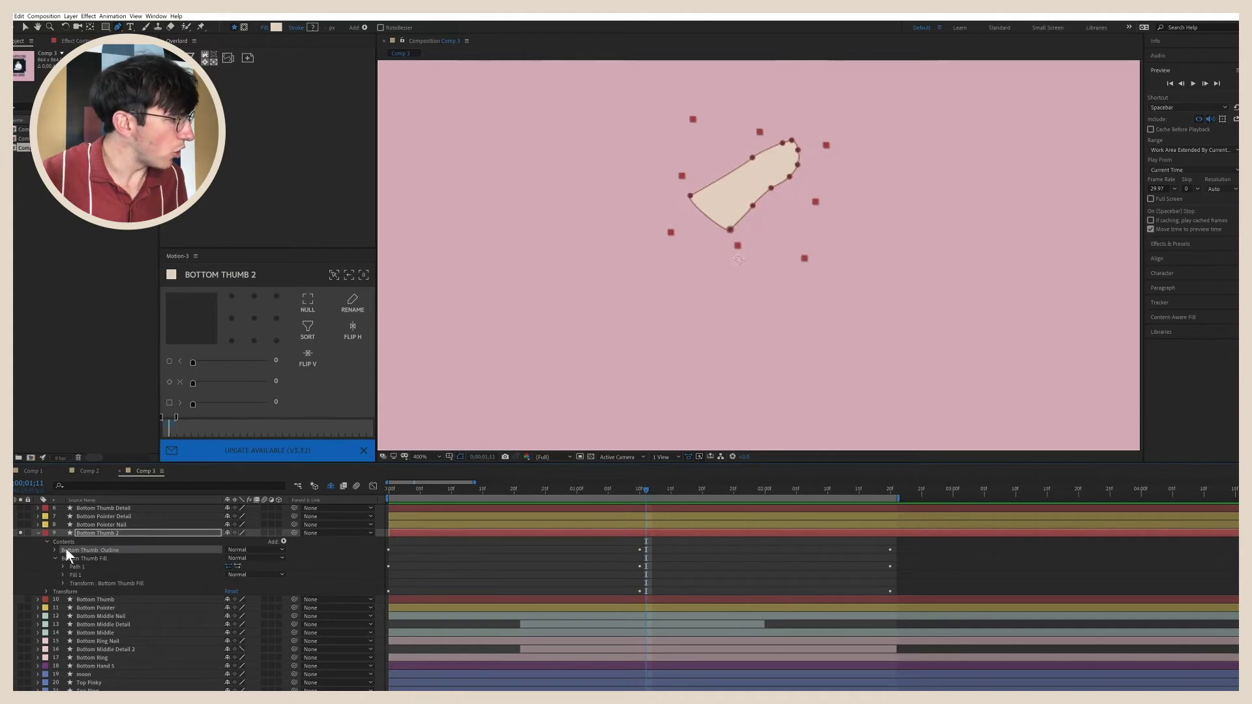
Delete the fill from the Bottom Thumb Outline group, leaving its path in place
left_click(55, 550)
left_click(78, 565)
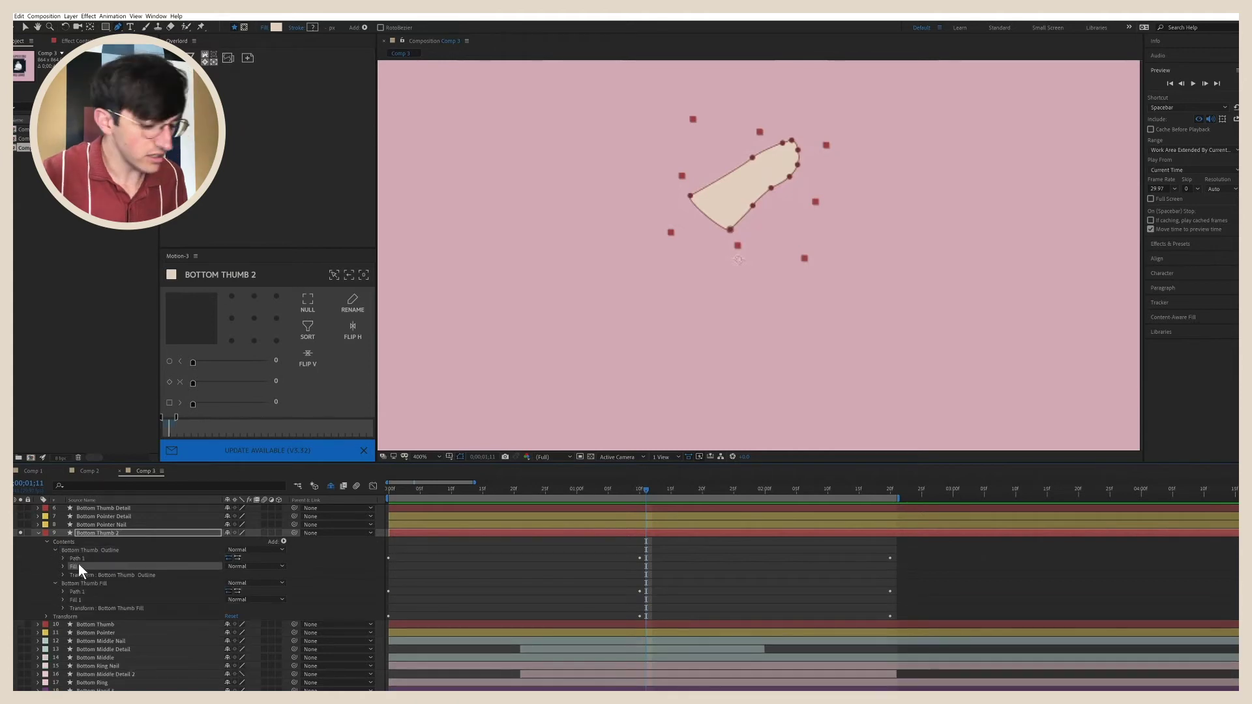
key("Delete")
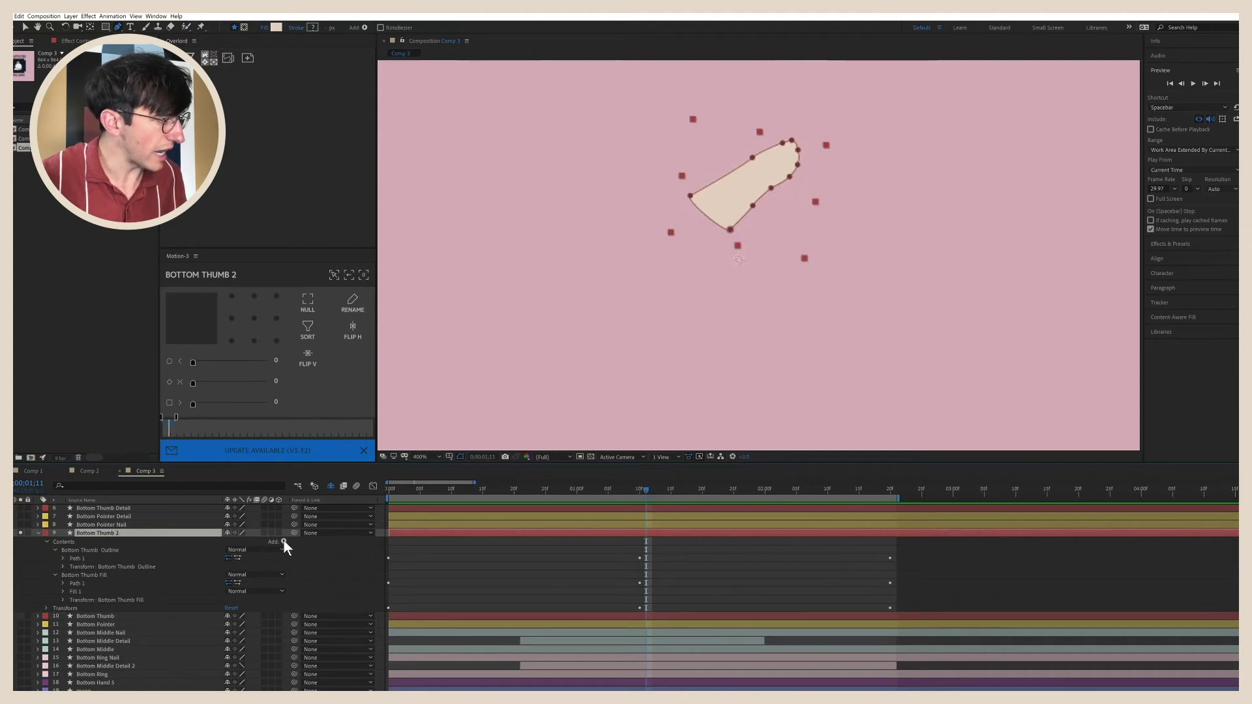
Add a stroke to the Bottom Thumb Outline group and set its colour to near-black
left_click(123, 550)
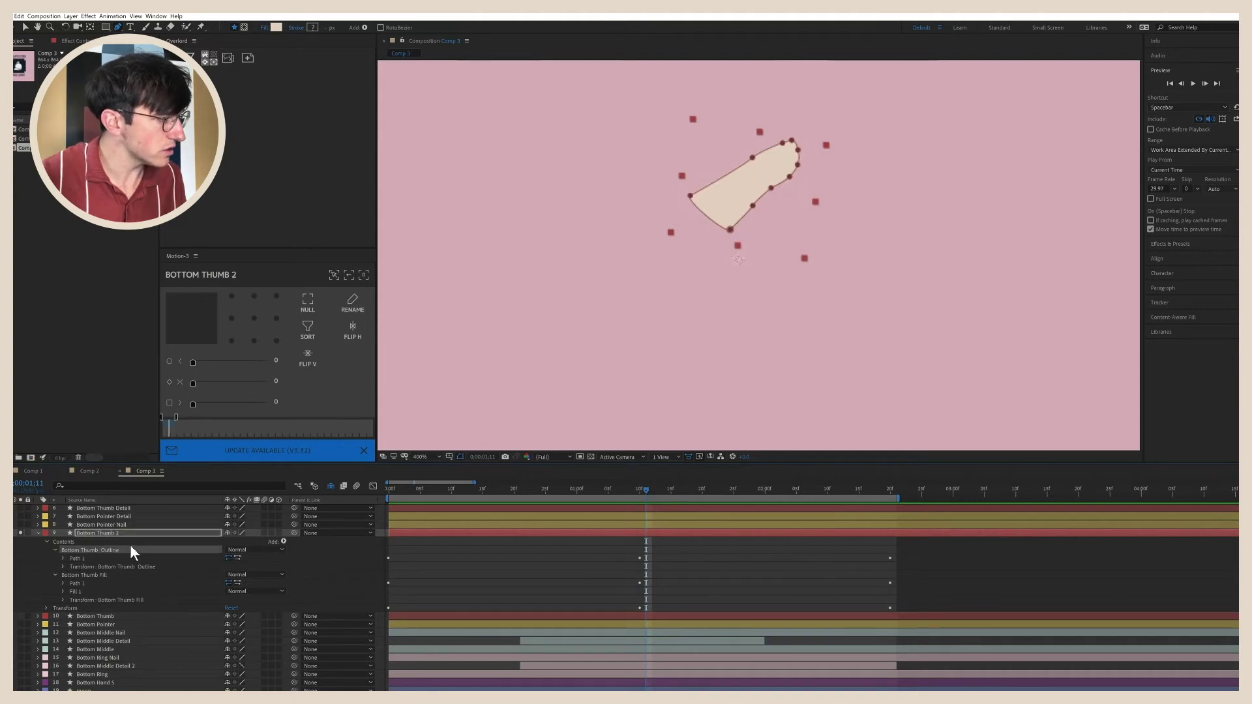
left_click(283, 542)
left_click(163, 572)
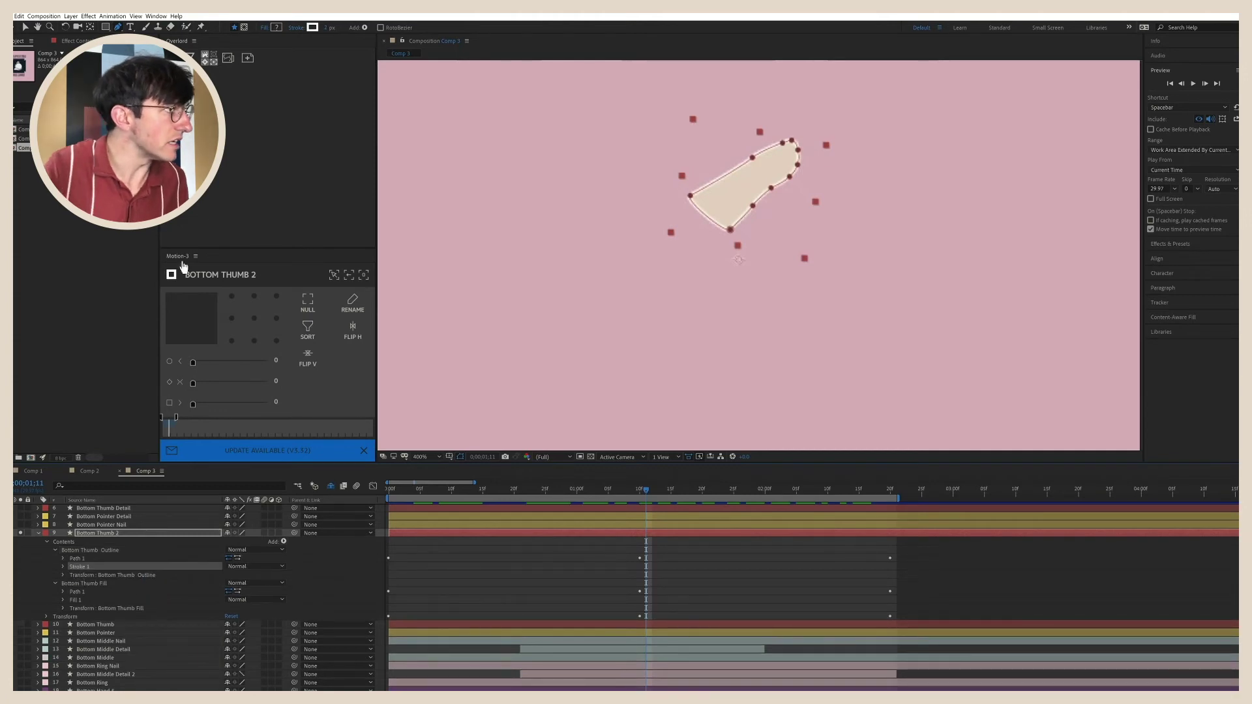
left_click(313, 27)
type("000000")
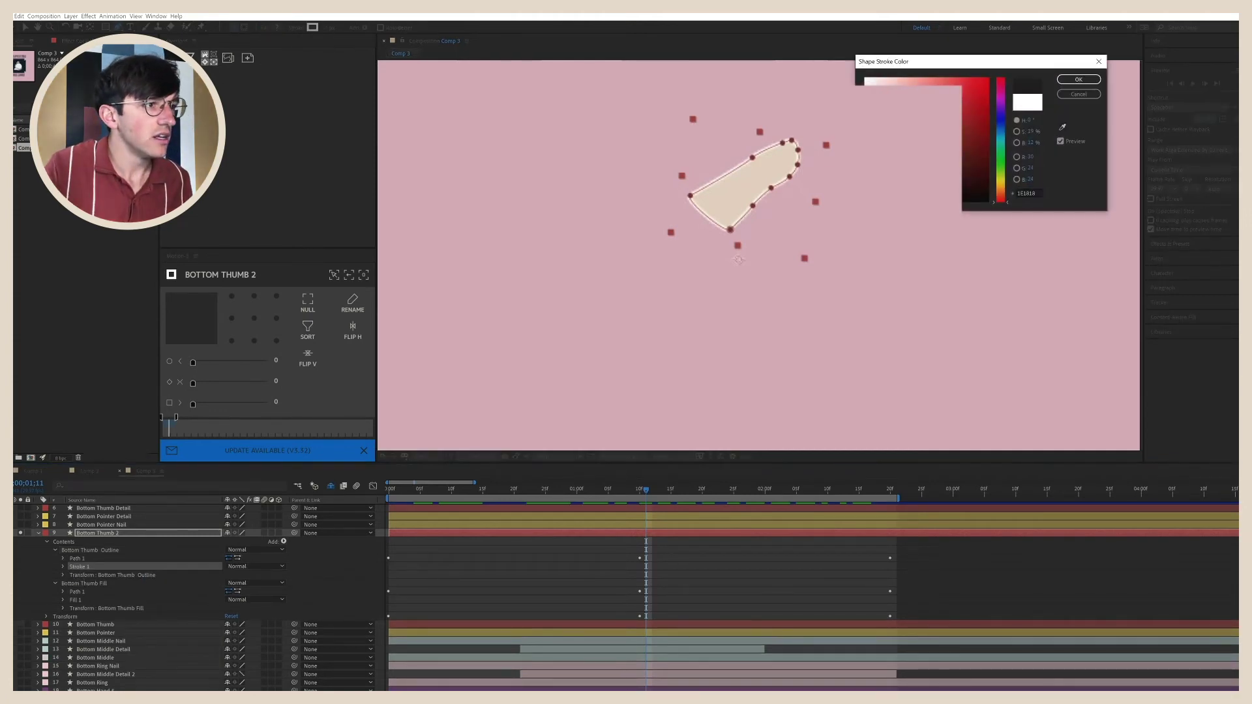
left_click(1078, 79)
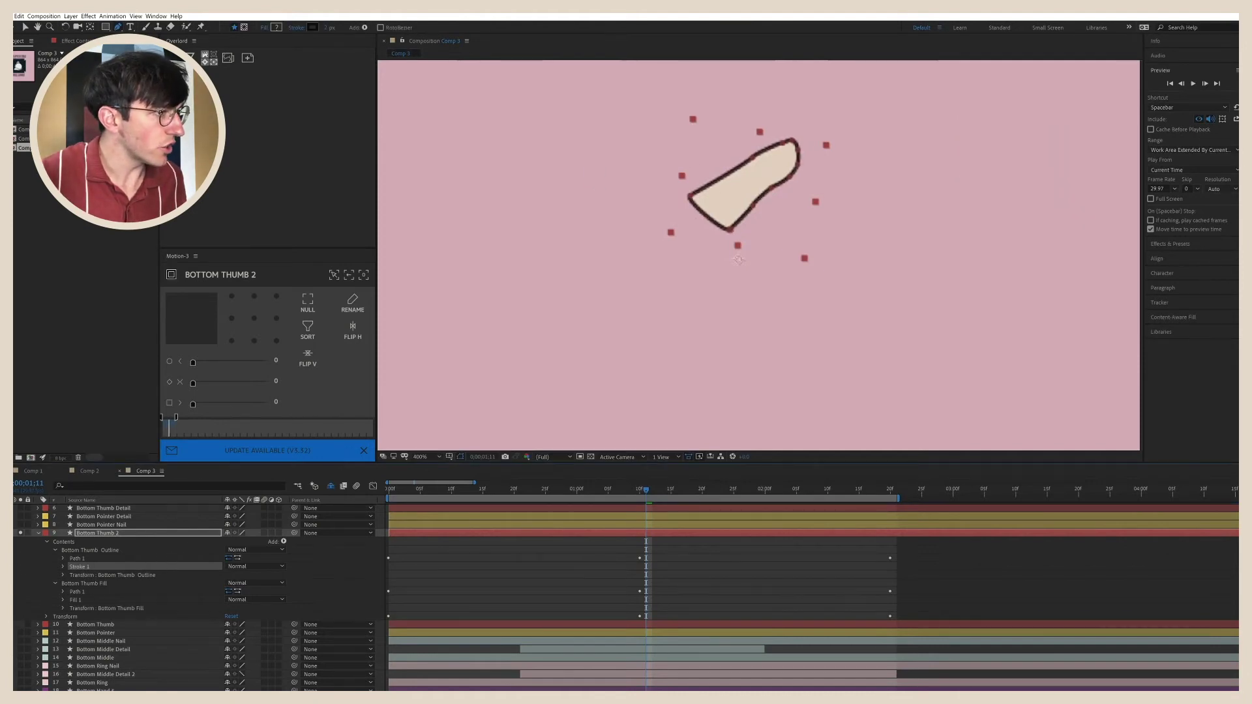
Toggle the visibility of the outline's stroke and the Bottom Thumb Fill group's fill to view each separately, leaving both visible
key("ctrl+shift+a")
left_click(20, 566)
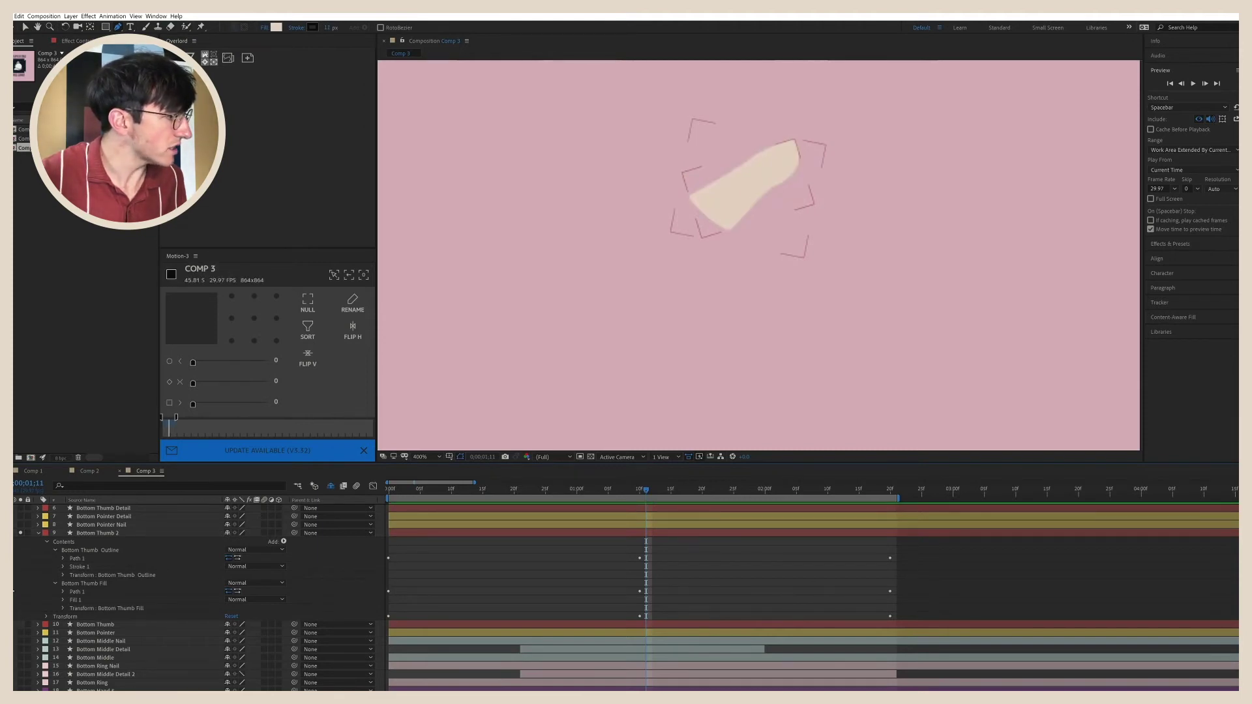
left_click(18, 599)
left_click(19, 566)
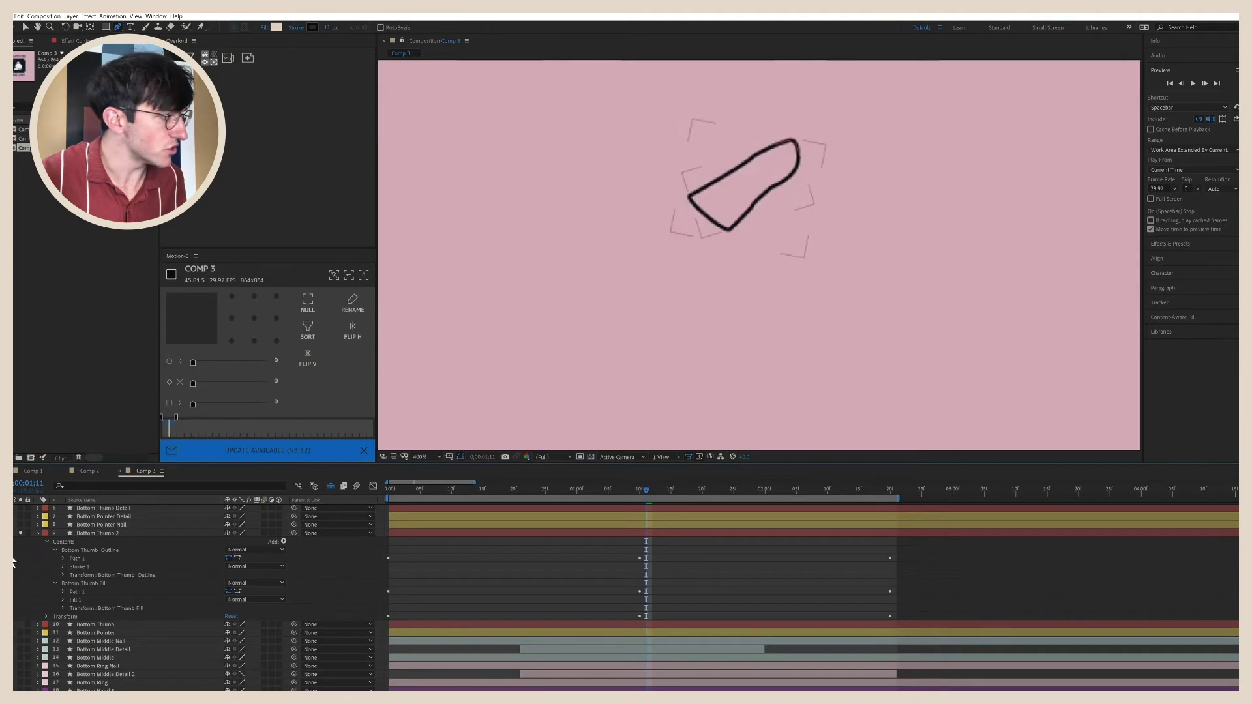
left_click(17, 600)
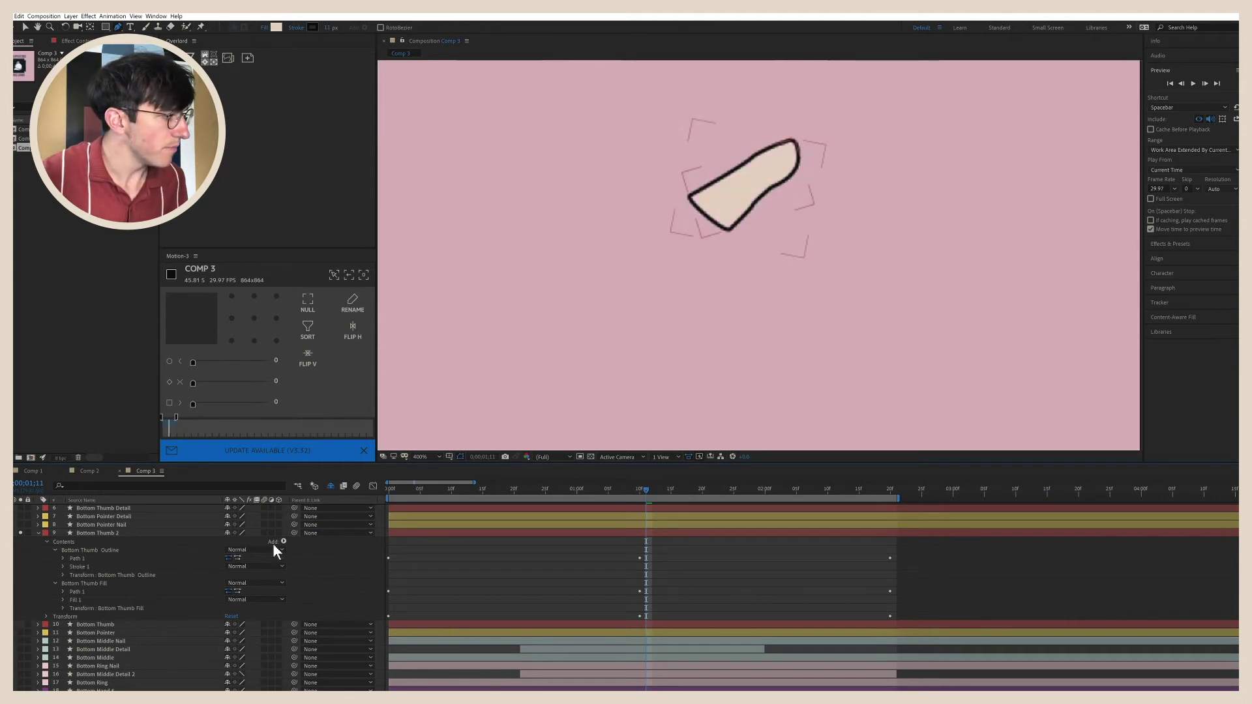
Add Trim Paths to the Bottom Thumb Outline group and adjust its End value
left_click(104, 551)
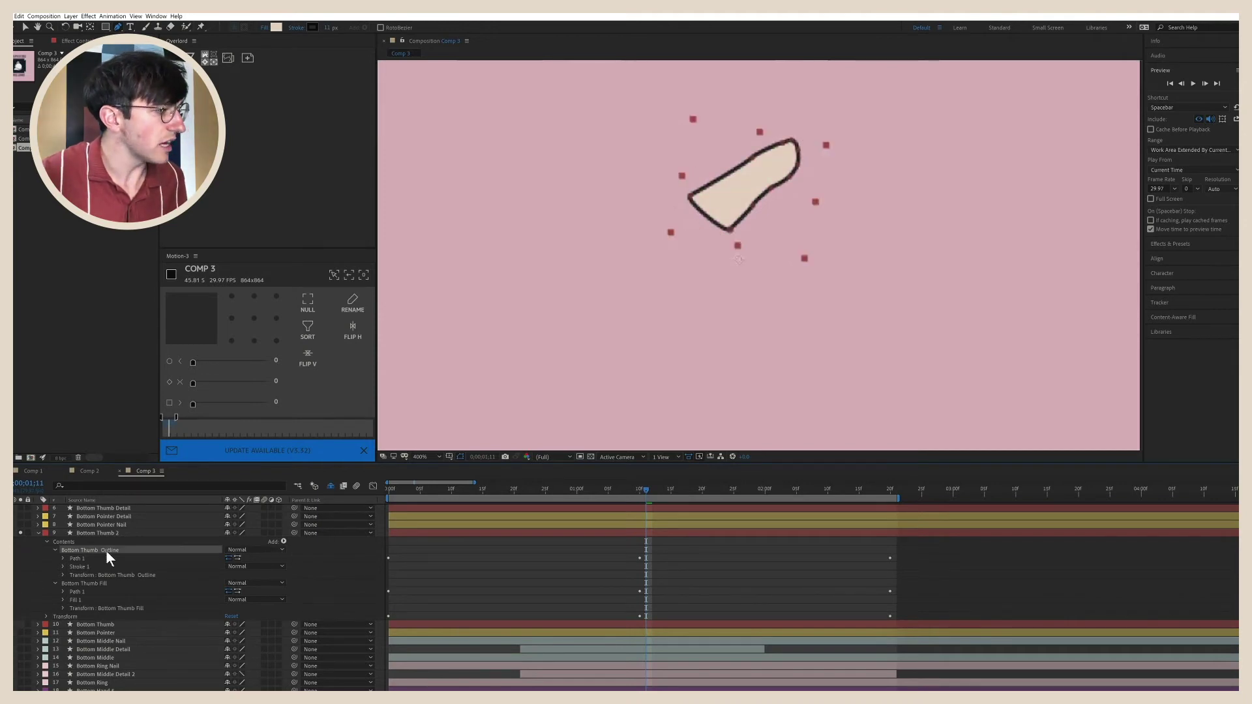
left_click(283, 541)
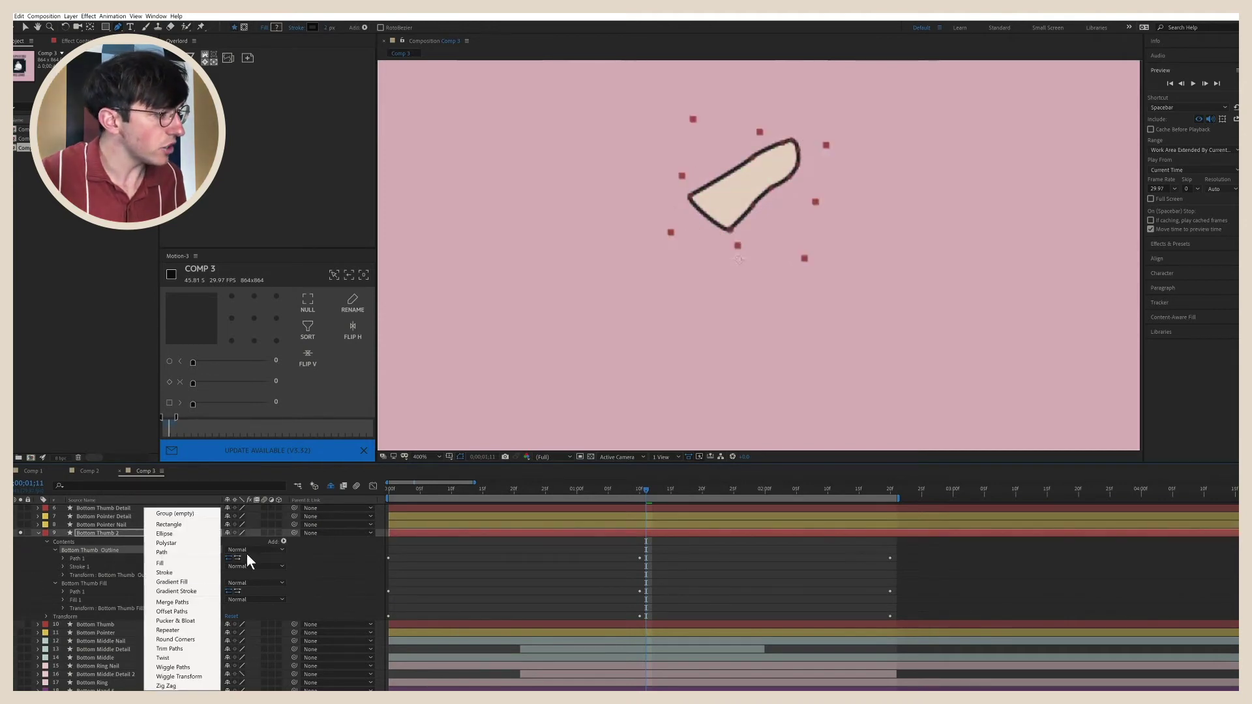
left_click(171, 648)
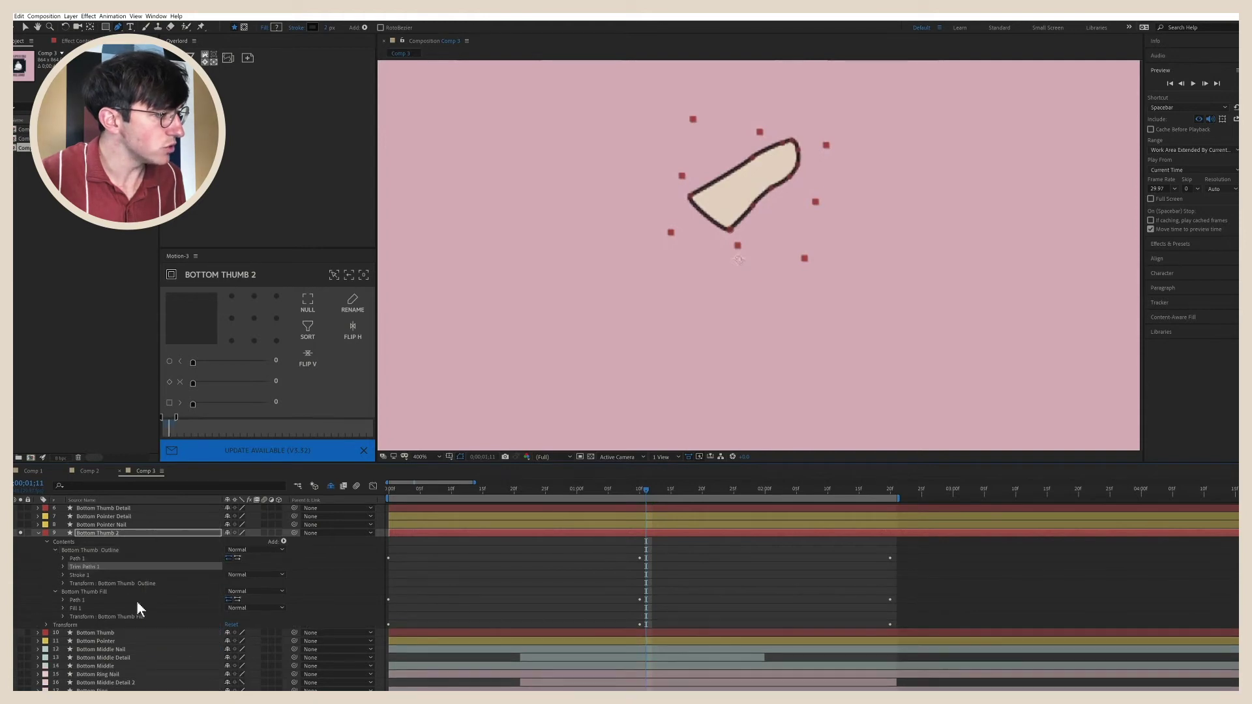
left_click(63, 568)
mouse_move(227, 586)
left_mouse_down()
mouse_move(204, 585)
mouse_move(223, 587)
left_mouse_up()
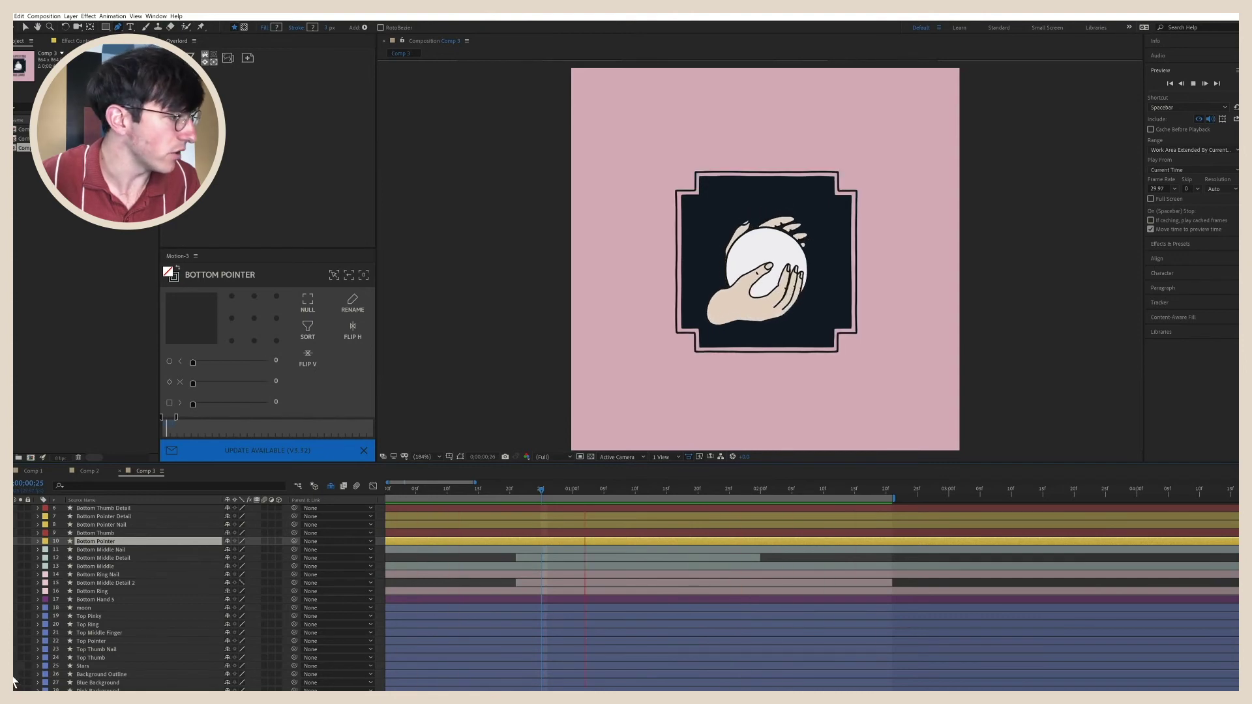
Reveal the Stars layer's keyframed scale properties and preview the animation with the playhead set to frame 20
left_click(86, 665)
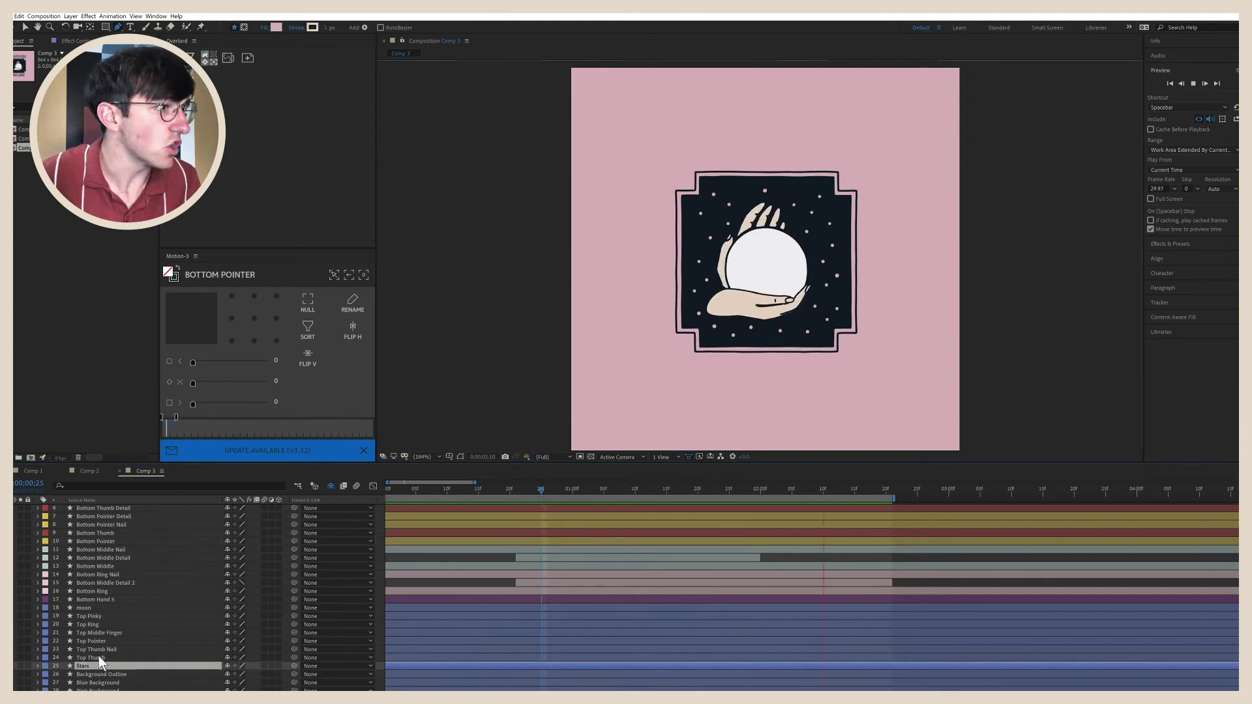
key("u")
left_click_drag(461, 596, 484, 433)
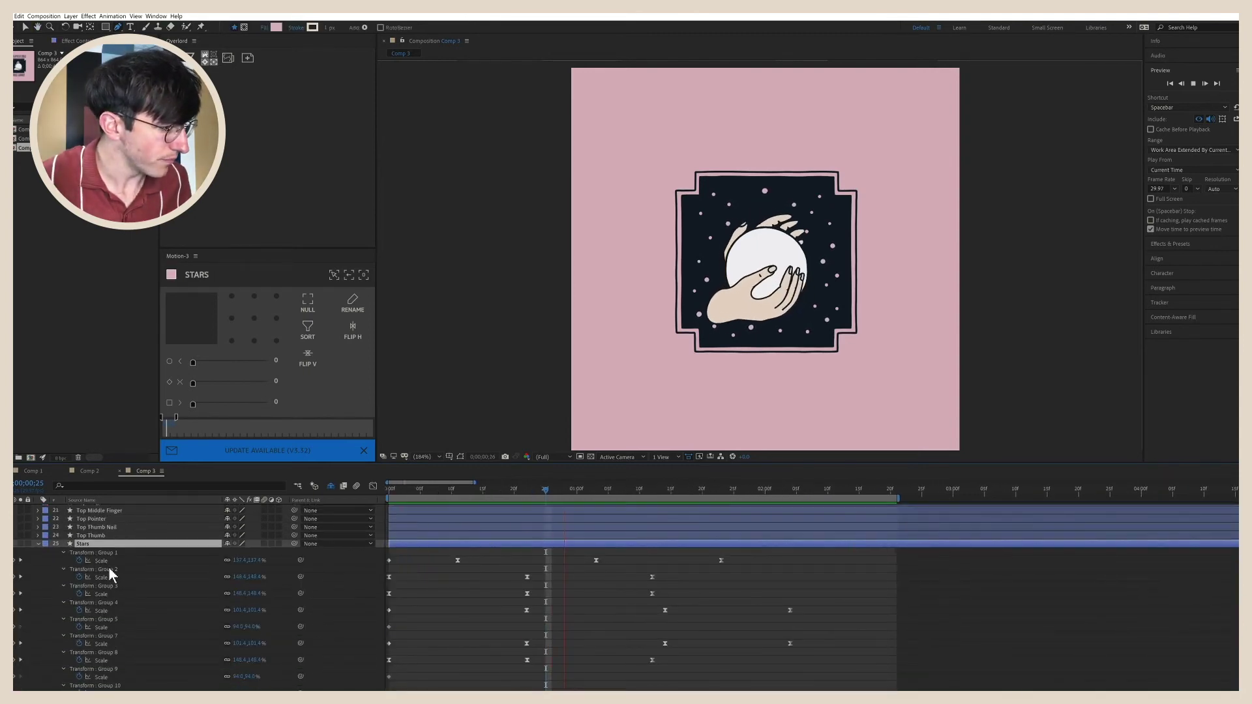
key("space")
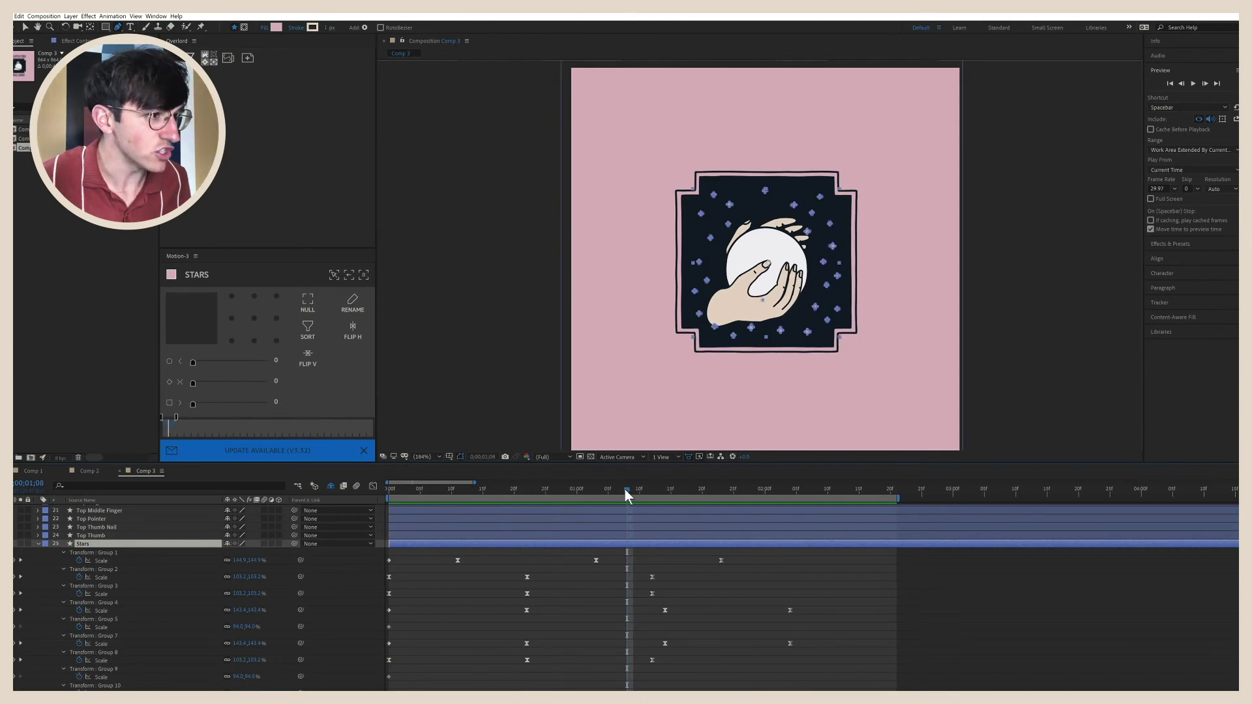
left_click_drag(628, 487, 514, 499)
key("space")
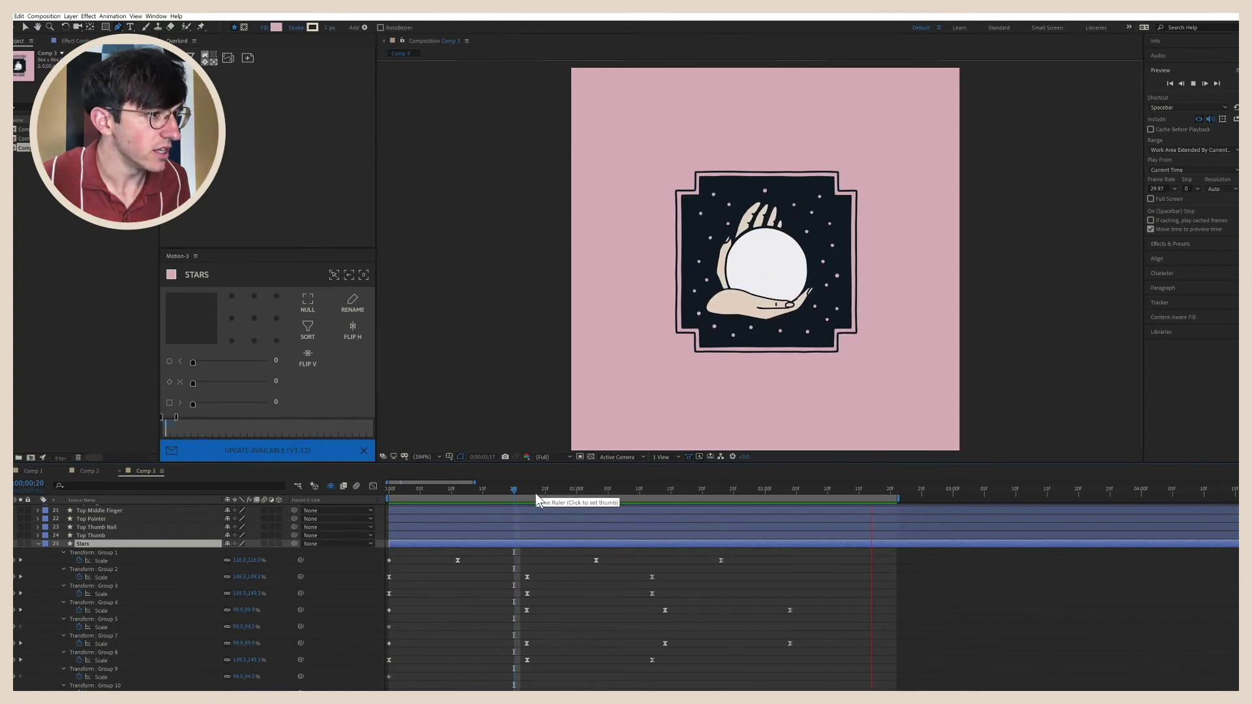